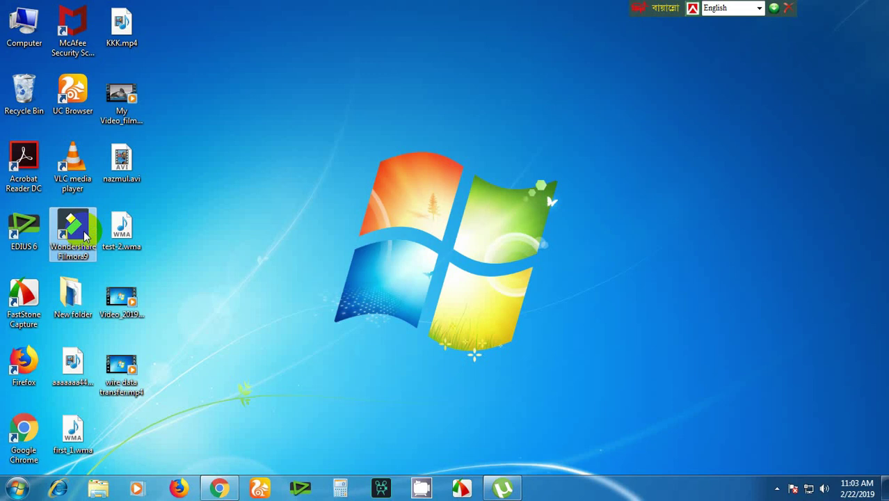
# Launch Wondershare Filmora9 and start a new project.
pyautogui.doubleClick(84, 237)
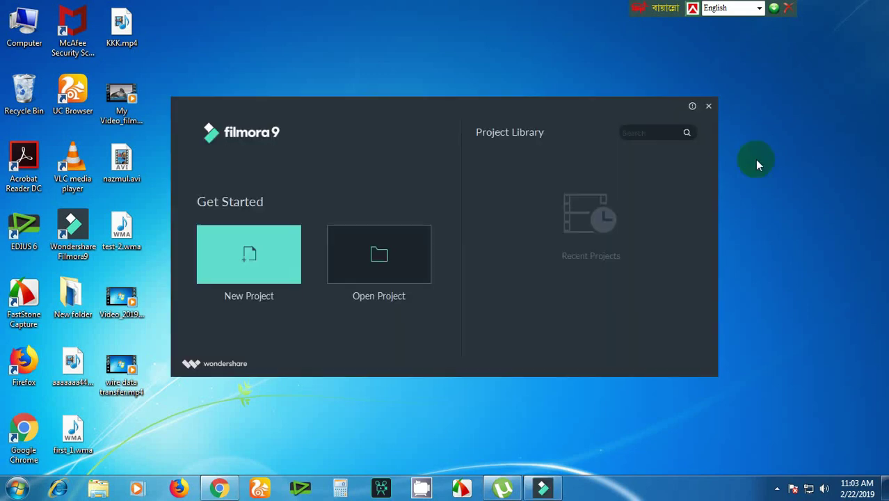
pyautogui.click(259, 258)
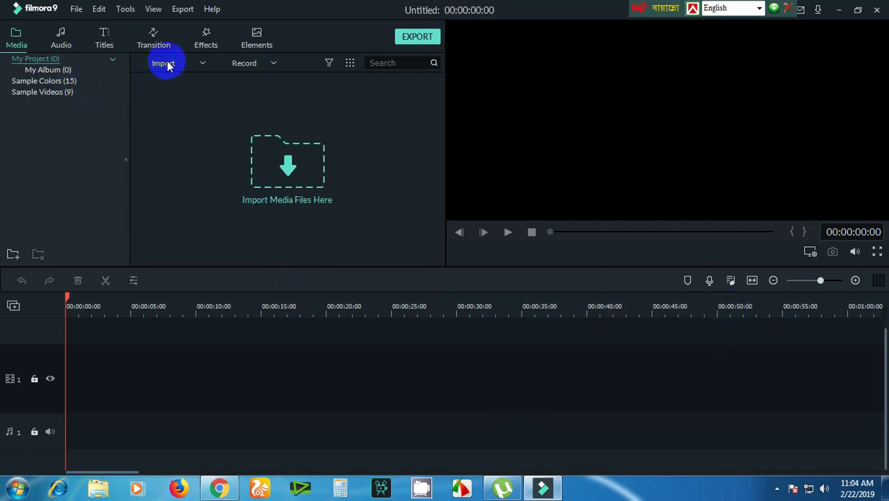
# Import My Video_filmora.mp4 from the Desktop into the project media.
pyautogui.click(293, 162)
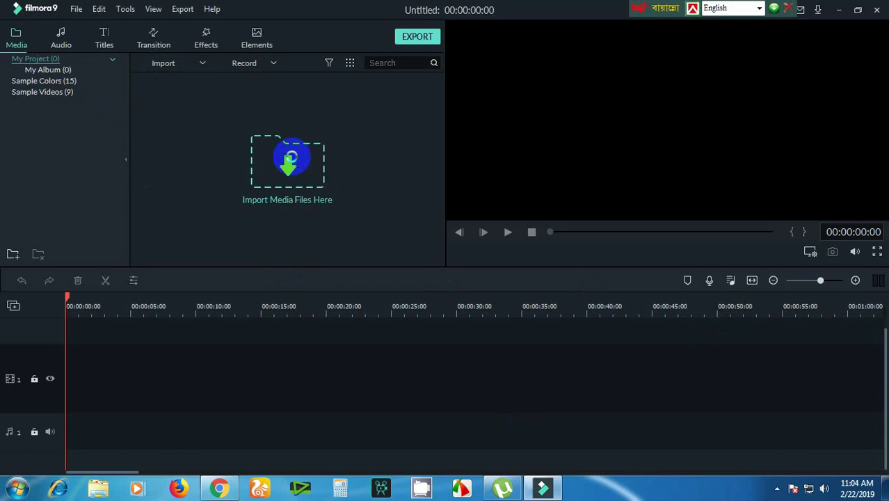
pyautogui.click(292, 161)
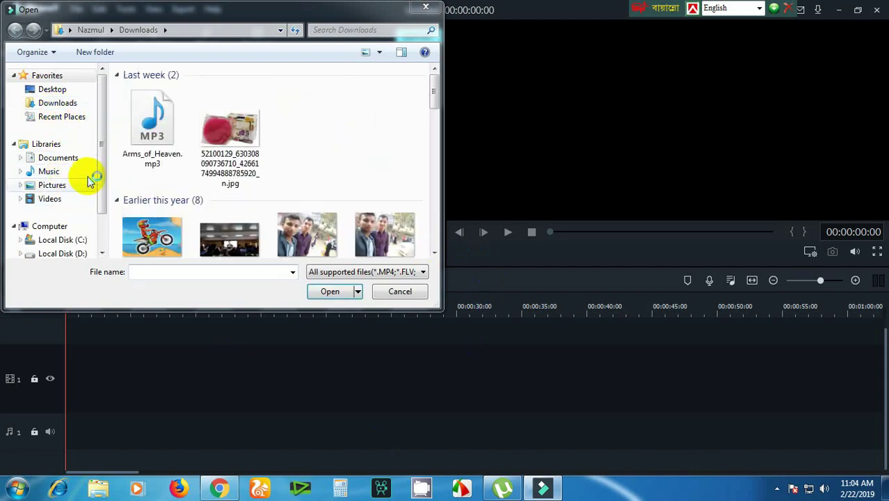
pyautogui.click(57, 110)
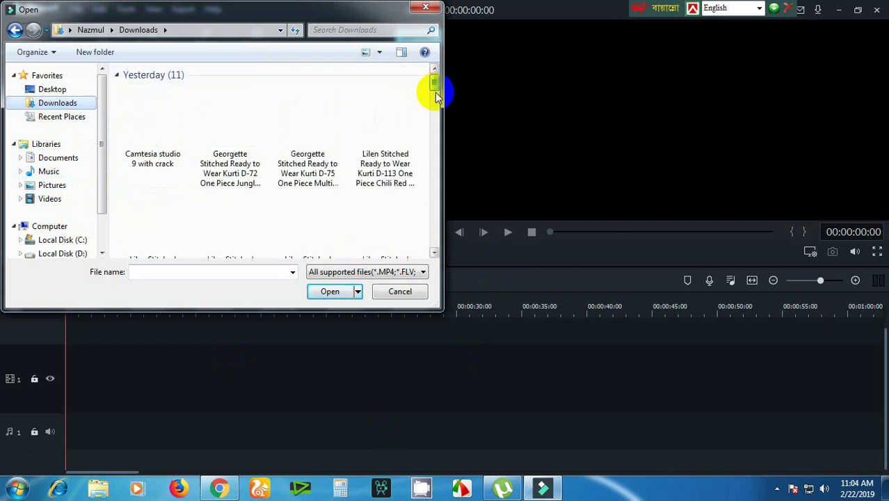
pyautogui.click(52, 89)
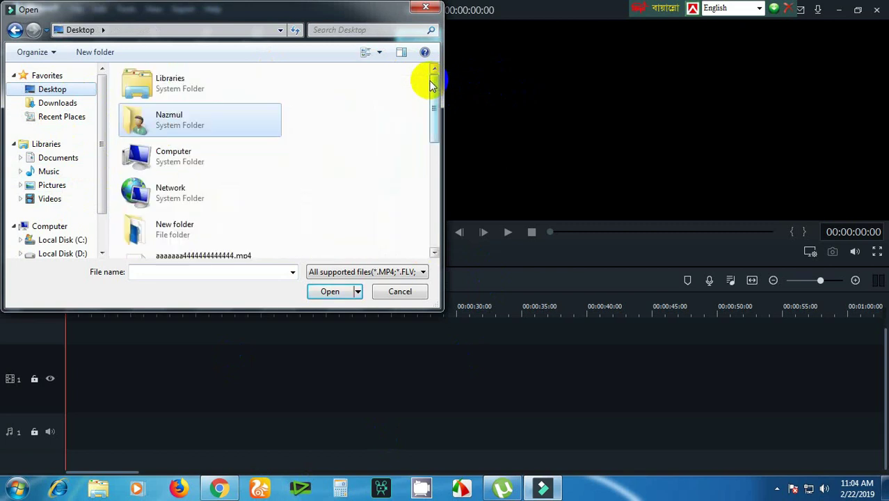
pyautogui.moveTo(433, 93); pyautogui.dragTo(436, 172)
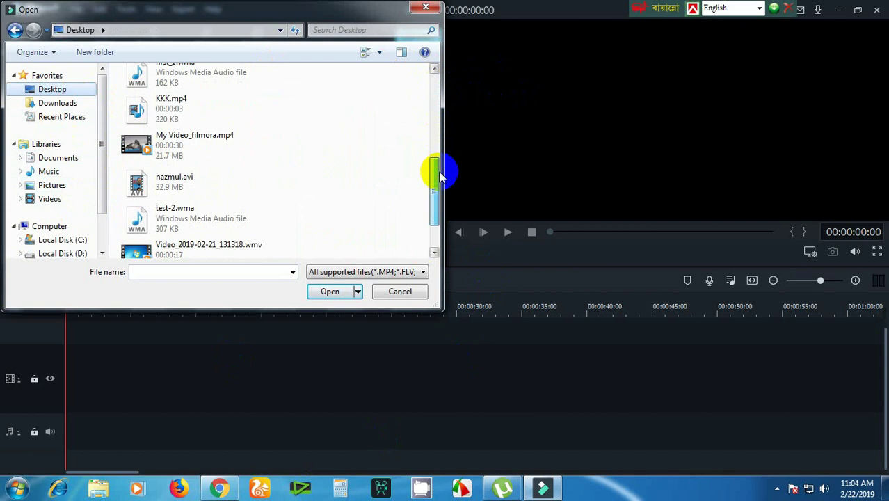
pyautogui.doubleClick(186, 153)
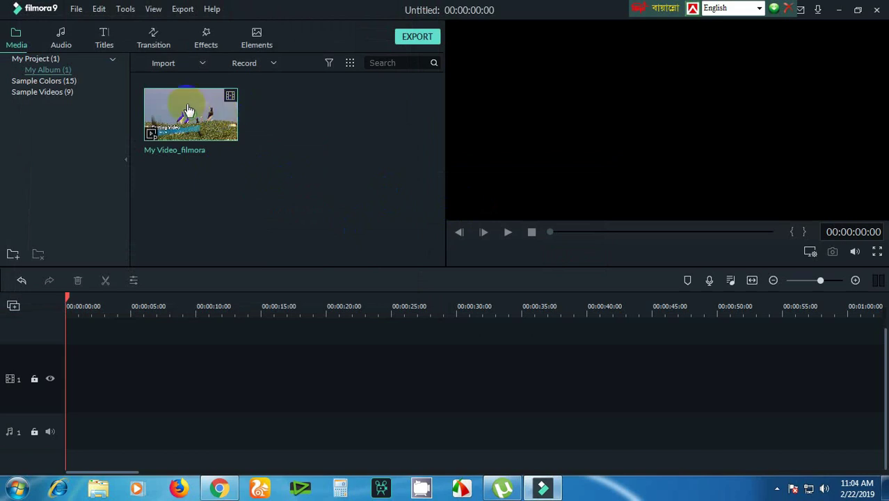
# Add the My Video_filmora clip to the timeline without changing the project settings to match it.
pyautogui.click(192, 120)
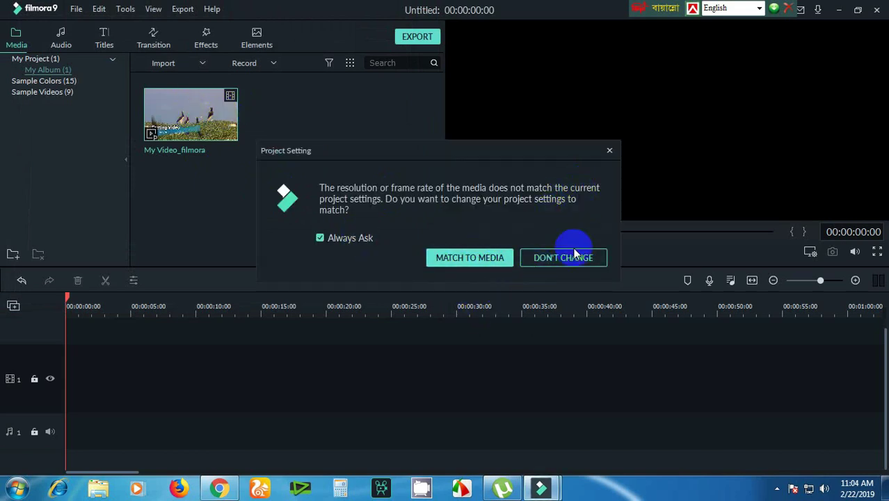
pyautogui.click(560, 261)
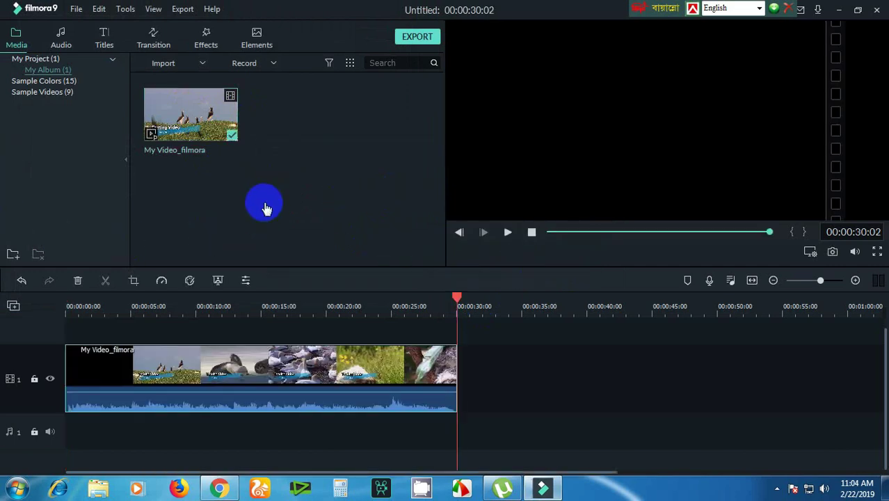
pyautogui.moveTo(818, 283)
pyautogui.mouseDown()
pyautogui.moveTo(809, 276)
pyautogui.moveTo(833, 278)
pyautogui.mouseUp()
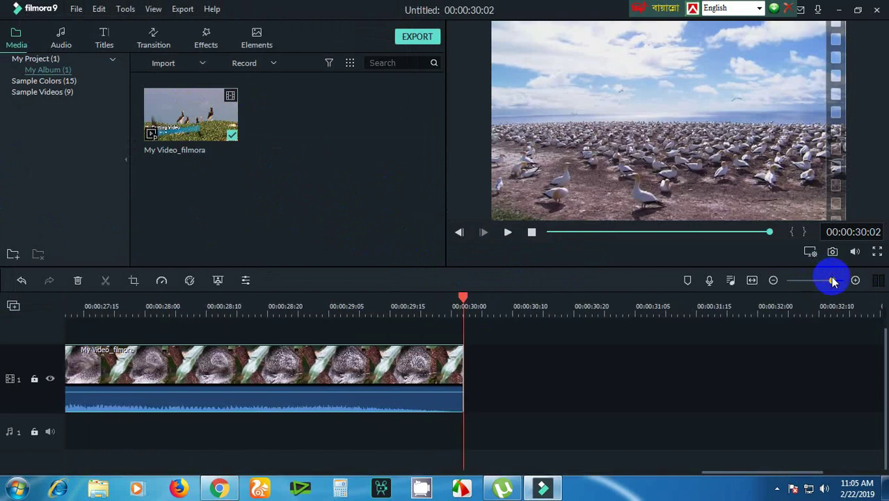
# Find the Lower Third 19 title among the title presets and add it to the timeline.
pyautogui.click(104, 46)
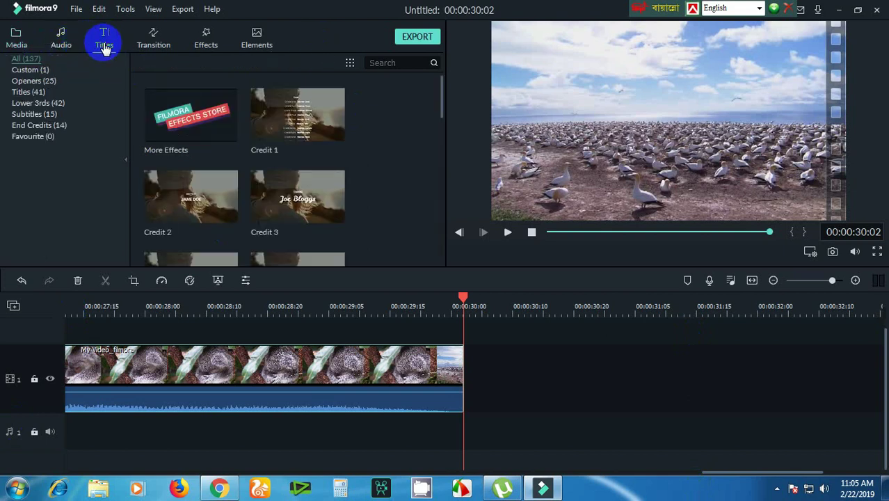
pyautogui.scroll(-15, 285, 175)
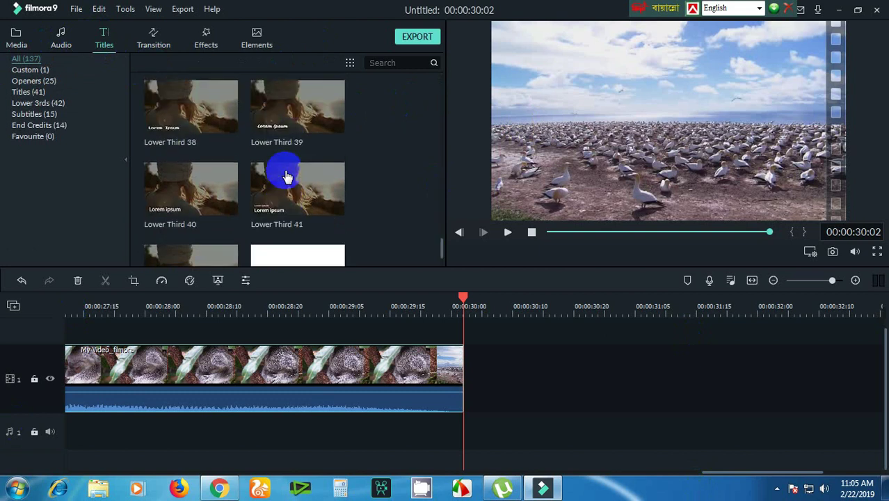
pyautogui.scroll(-6, 287, 176)
pyautogui.scroll(-15, 287, 176)
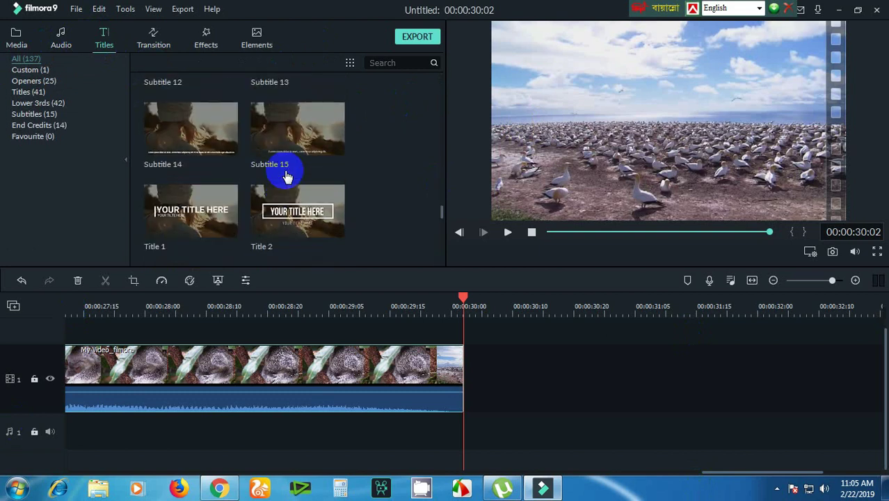
pyautogui.scroll(-20, 292, 201)
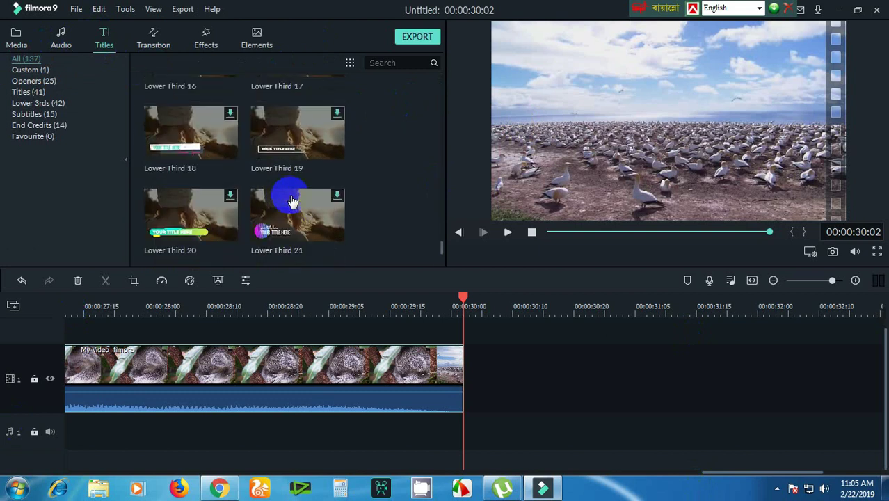
pyautogui.scroll(5, 292, 201)
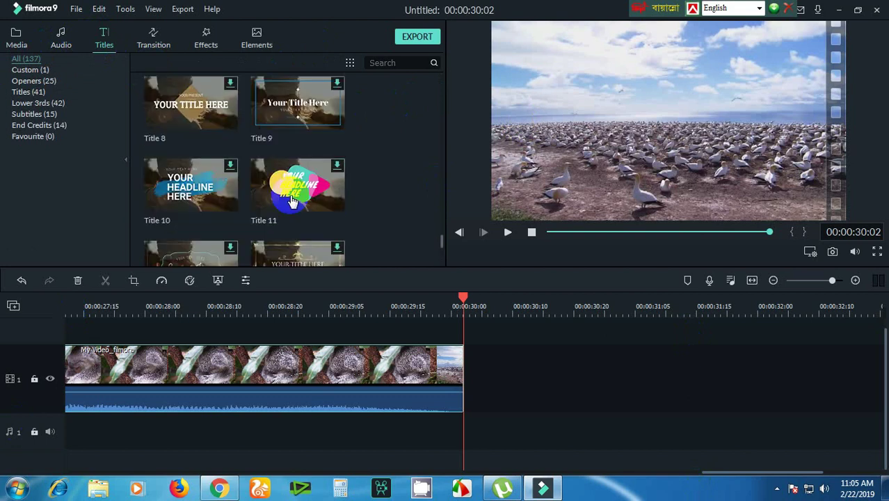
pyautogui.scroll(-4, 292, 201)
pyautogui.scroll(4, 292, 201)
pyautogui.scroll(-20, 295, 215)
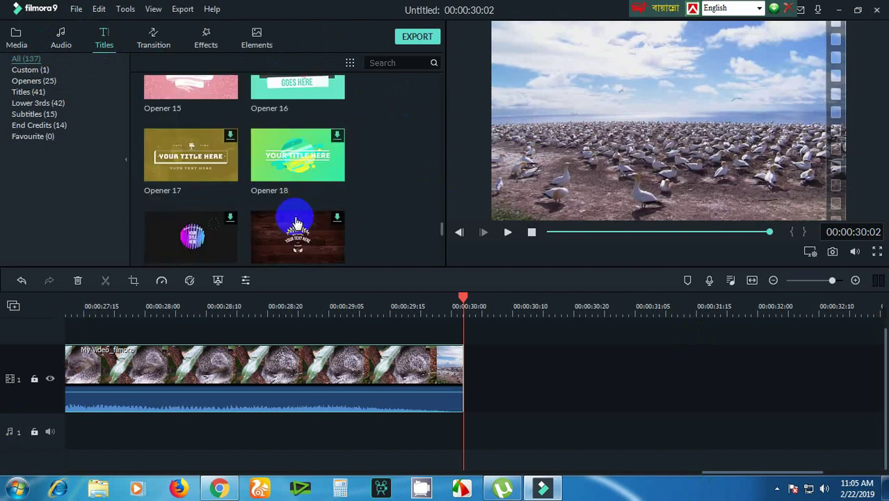
pyautogui.scroll(5, 295, 223)
pyautogui.scroll(-15, 296, 222)
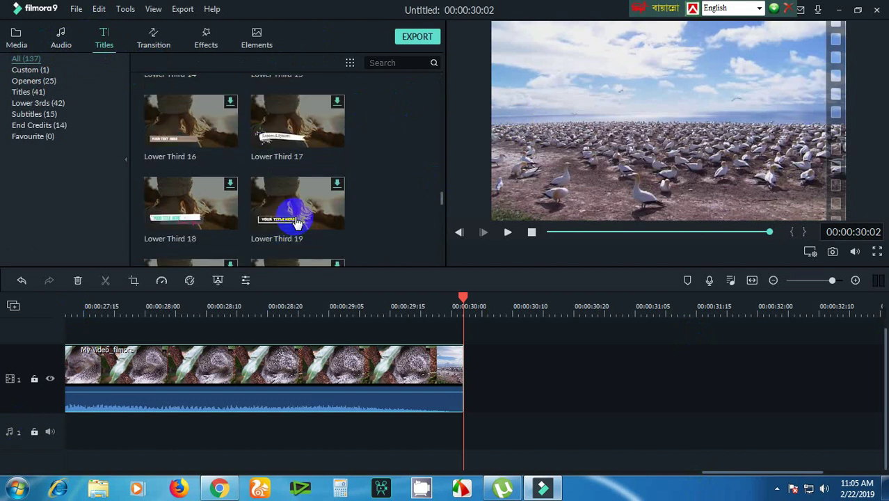
pyautogui.moveTo(310, 226)
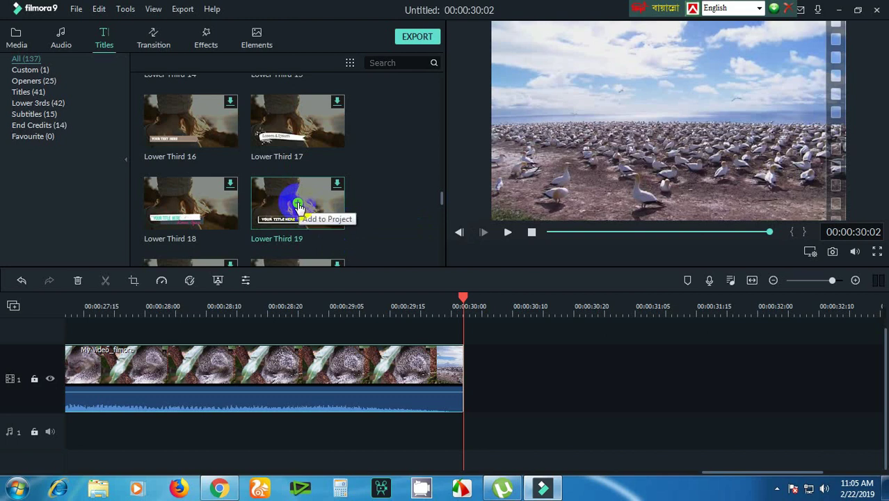
pyautogui.click(297, 206)
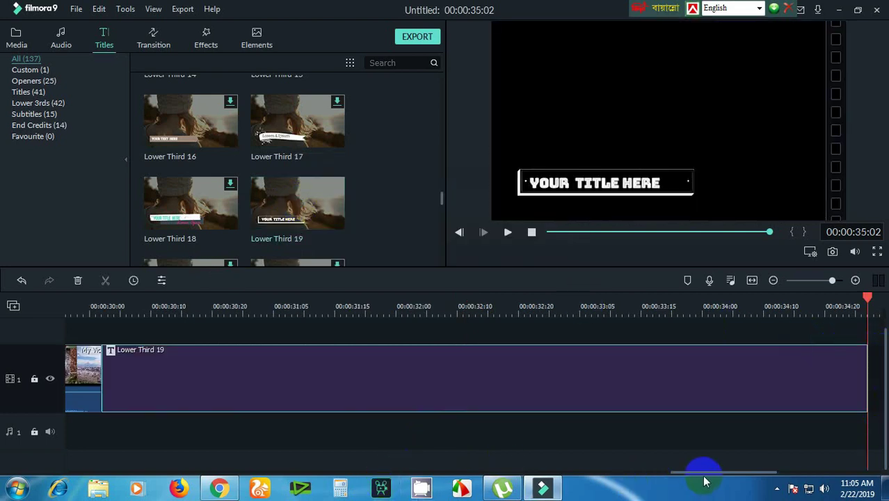
# Move the Lower Third 19 title onto video track 2, over the beginning of the video.
pyautogui.moveTo(703, 472); pyautogui.dragTo(628, 472)
pyautogui.click(812, 280)
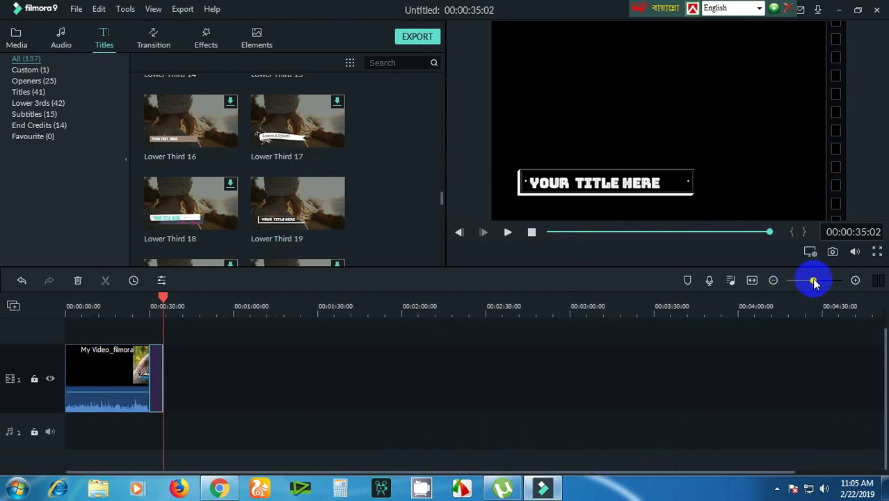
pyautogui.moveTo(155, 375); pyautogui.dragTo(74, 336)
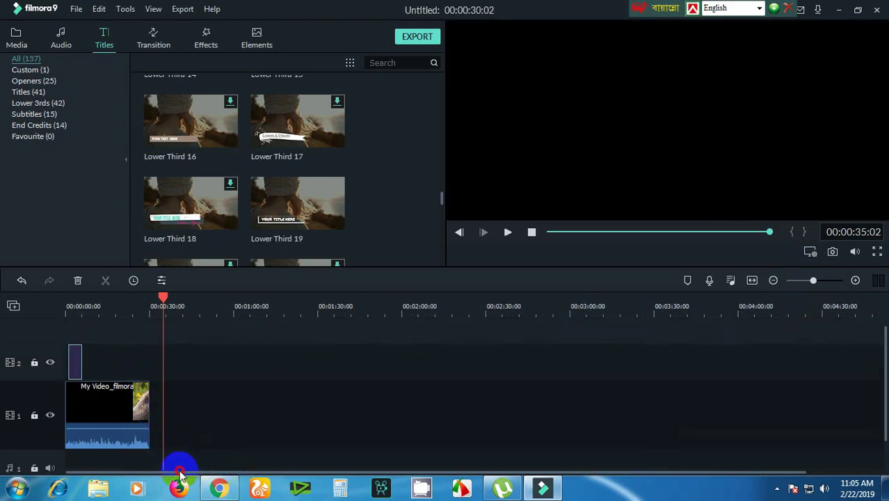
pyautogui.click(79, 367)
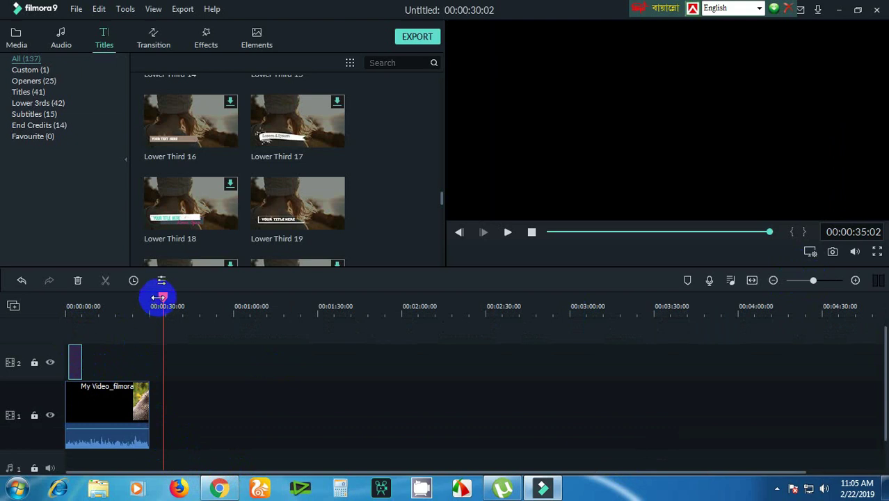
# Play the video from its beginning to preview the title over the footage.
pyautogui.moveTo(165, 298); pyautogui.dragTo(65, 318)
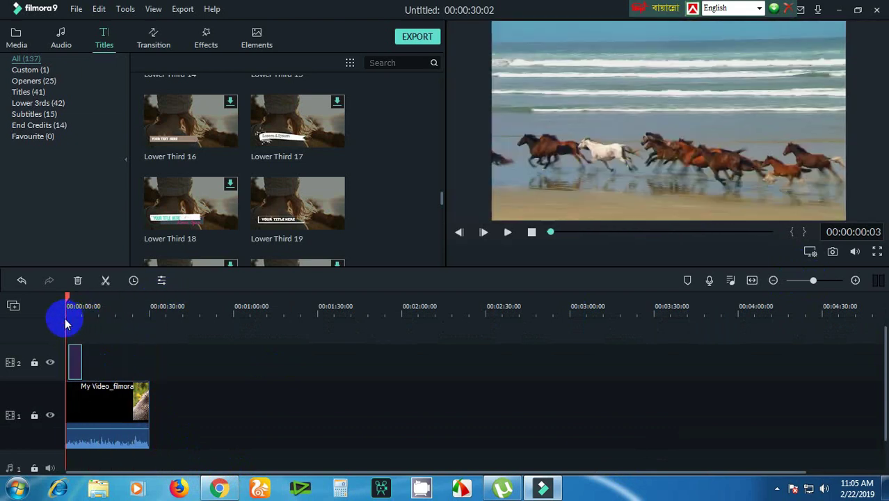
pyautogui.press('space')
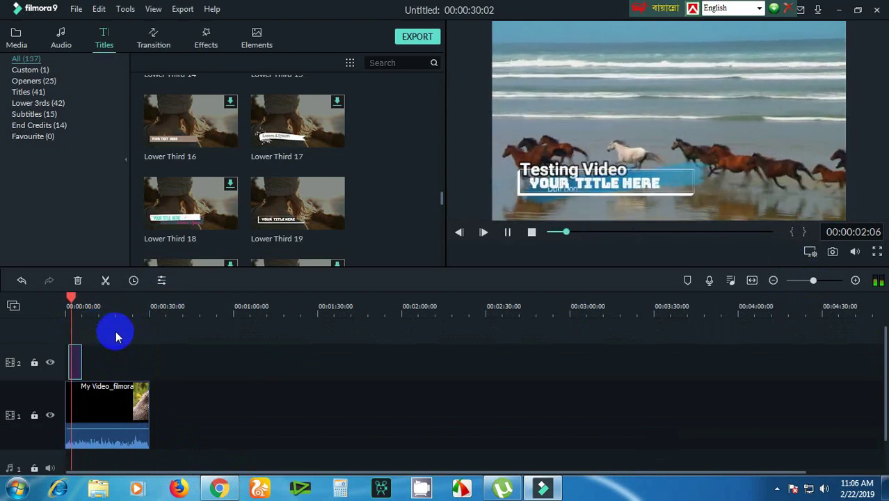
pyautogui.press('space')
# Move the title on track 2 to start at about 9 seconds and preview it there.
pyautogui.moveTo(87, 359)
pyautogui.mouseDown()
pyautogui.moveTo(79, 361)
pyautogui.moveTo(100, 361)
pyautogui.mouseUp()
pyautogui.press('space')
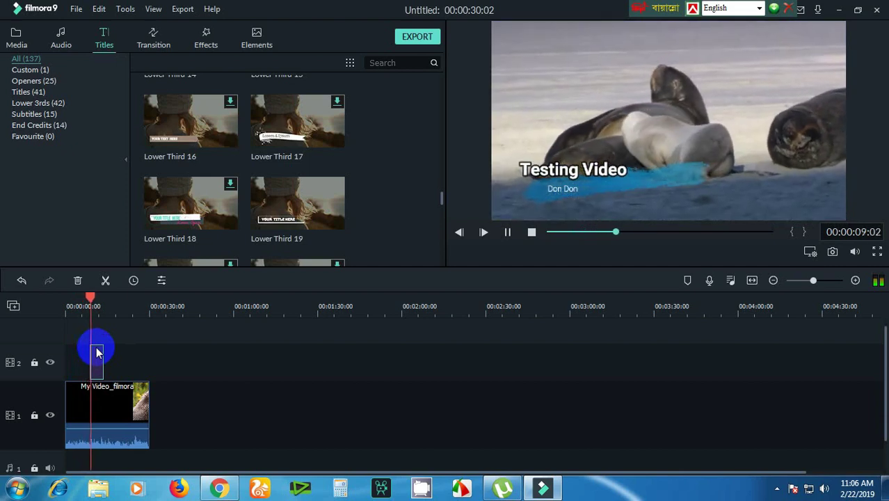
pyautogui.click(96, 352)
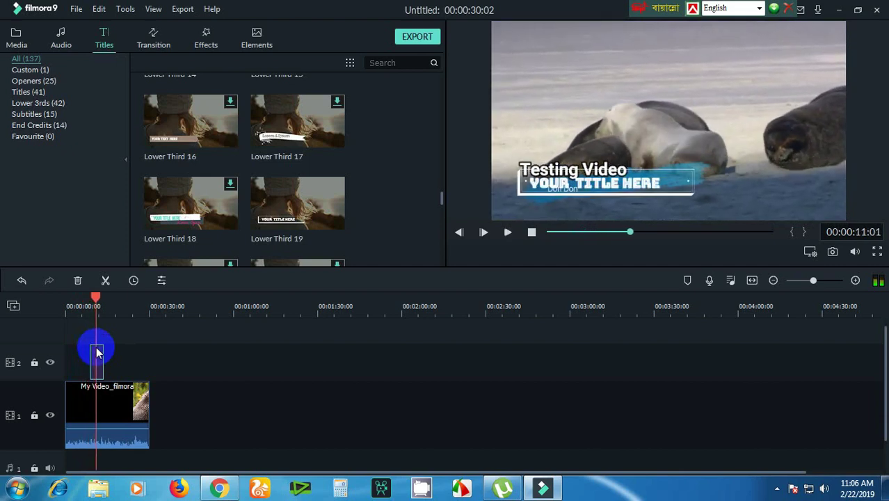
# Delete the My Video_filmora clip from the timeline and from the project media.
pyautogui.click(112, 416)
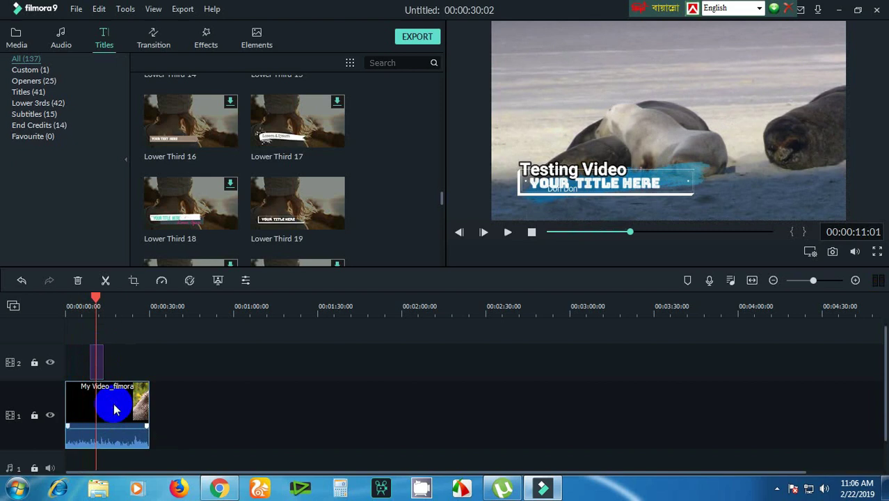
pyautogui.press('Delete')
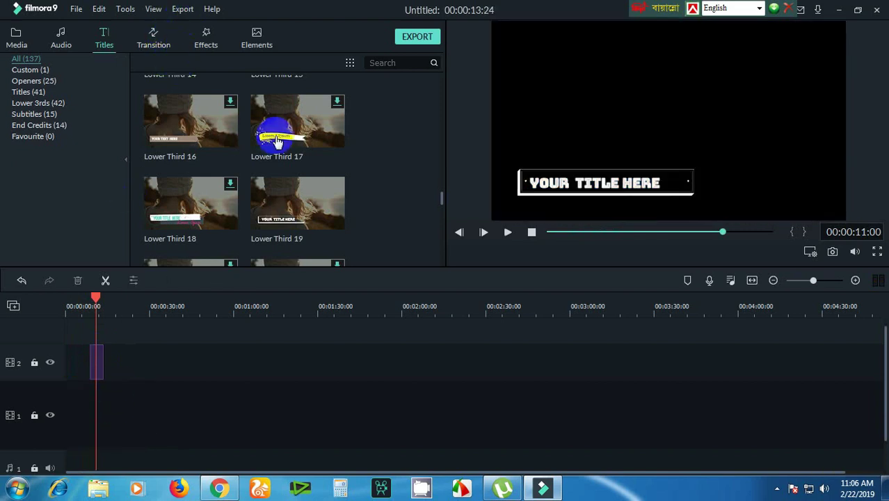
pyautogui.scroll(15, 369, 161)
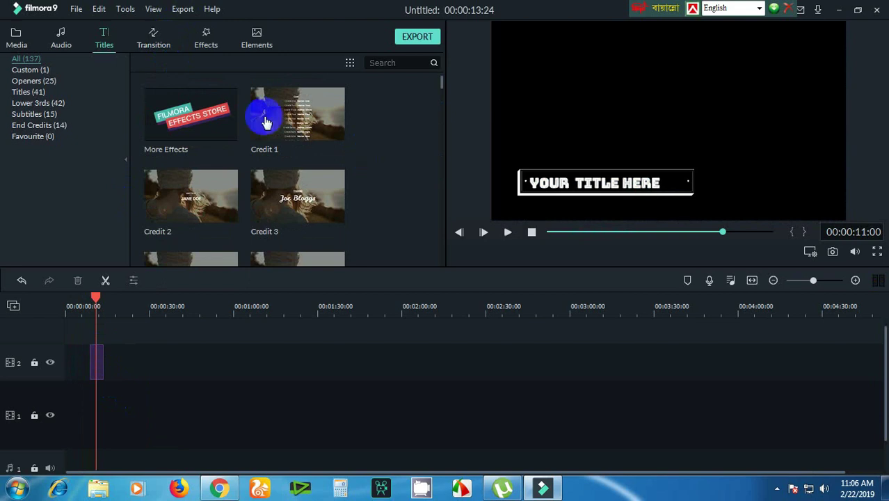
pyautogui.click(17, 41)
pyautogui.moveTo(212, 136)
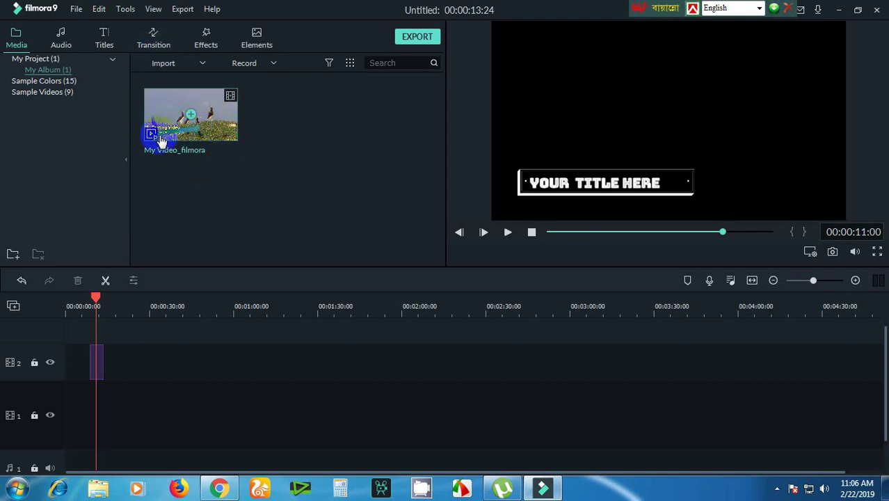
pyautogui.moveTo(253, 164); pyautogui.dragTo(244, 126)
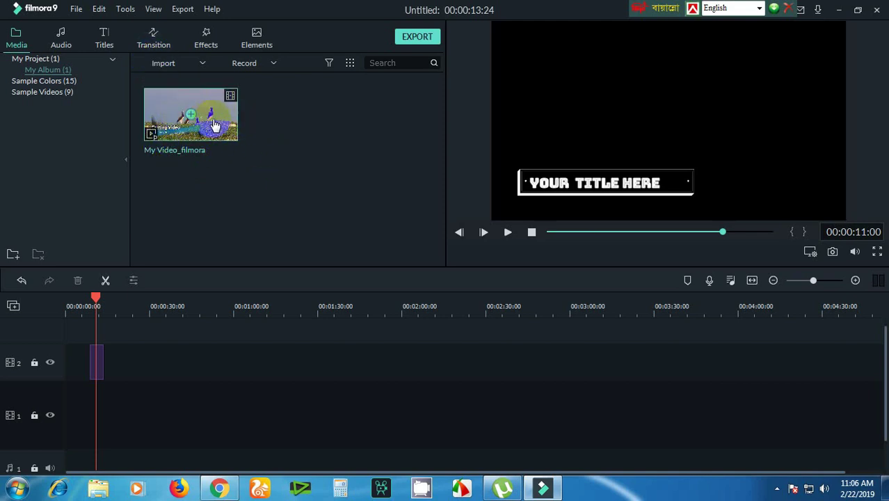
pyautogui.press('Delete')
pyautogui.press('Return')
# Import Video_2019-02-21_131318.wmv from the Desktop without a proxy file and place it at the start of track 1, keeping the project settings.
pyautogui.click(279, 161)
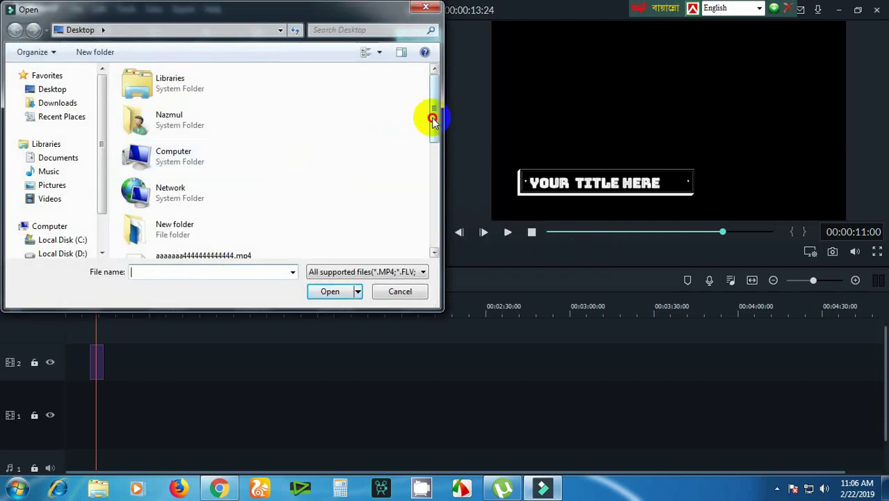
pyautogui.moveTo(433, 119); pyautogui.dragTo(431, 199)
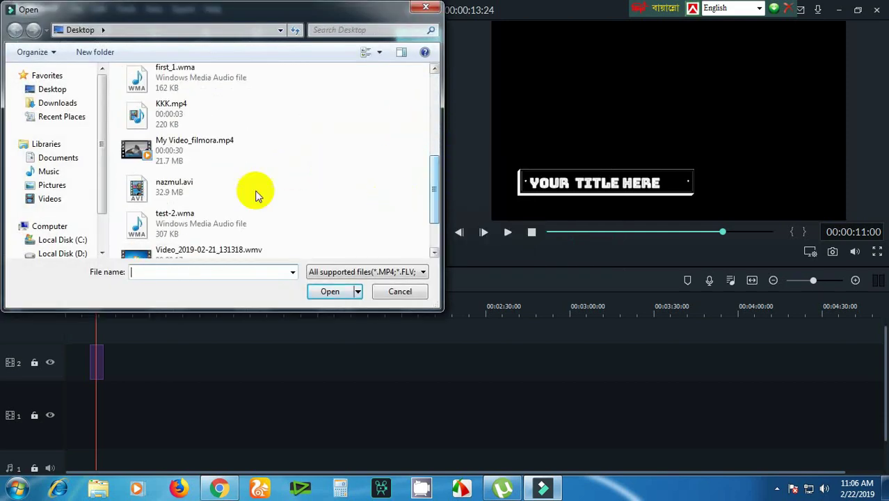
pyautogui.click(212, 251)
pyautogui.doubleClick(206, 238)
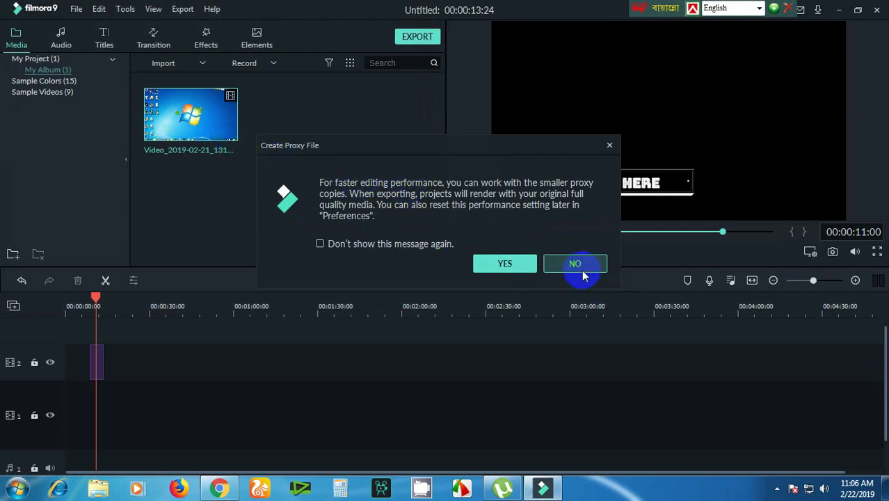
pyautogui.click(576, 265)
pyautogui.moveTo(202, 122); pyautogui.dragTo(63, 406)
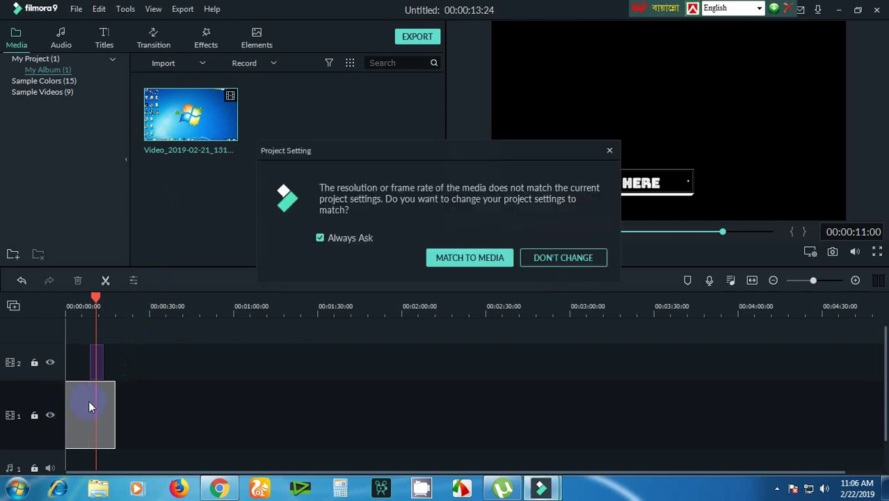
pyautogui.click(546, 256)
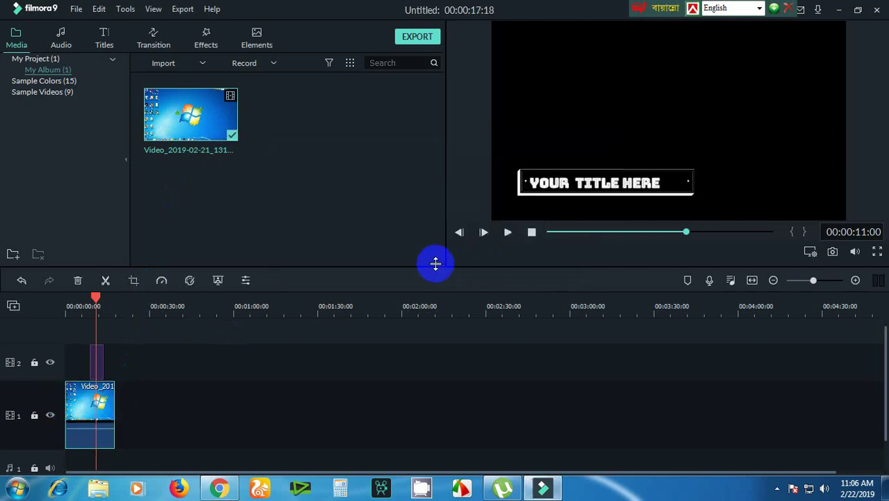
# Play the timeline from just before the title to preview it over the new clip.
pyautogui.press('space')
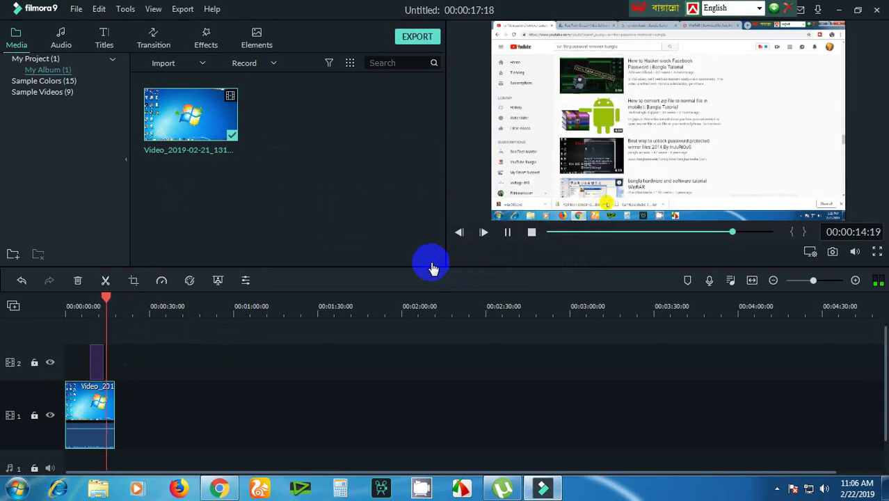
pyautogui.press('space')
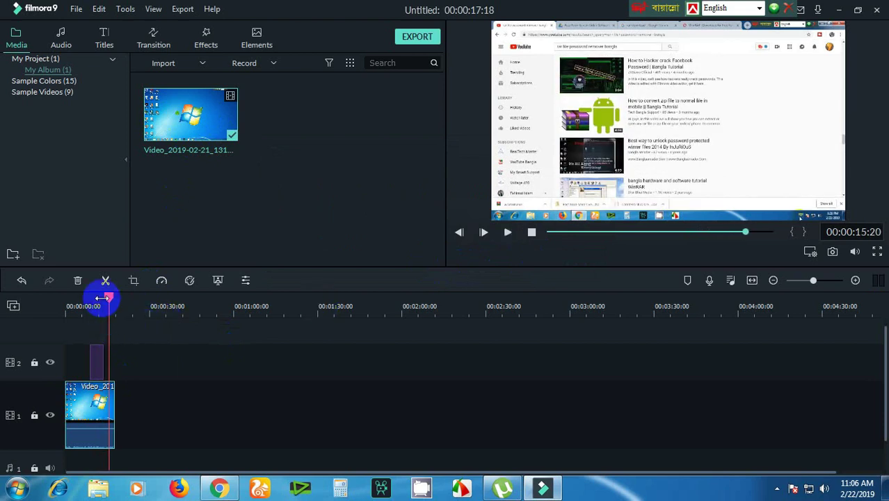
pyautogui.moveTo(105, 304); pyautogui.dragTo(88, 311)
pyautogui.press('space')
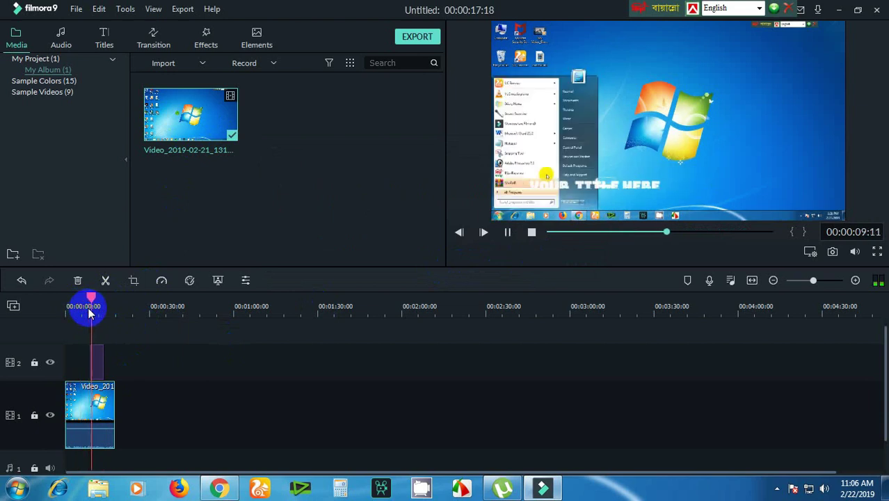
pyautogui.press('space')
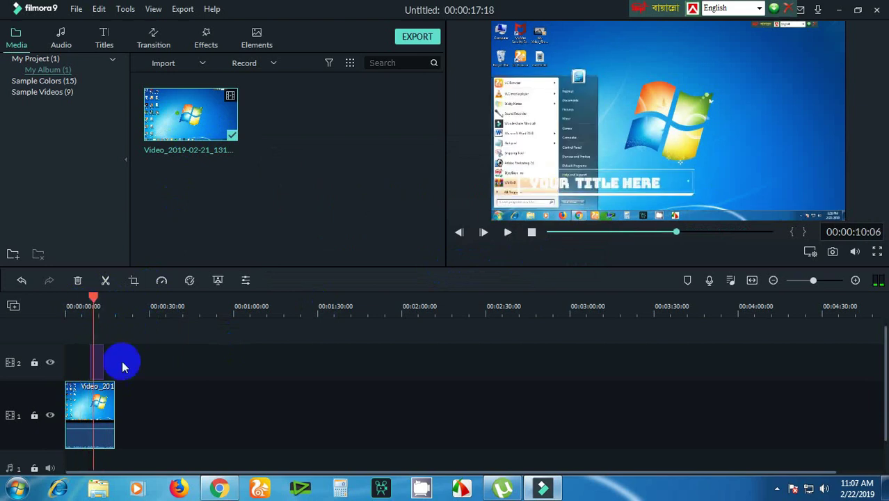
# Open the Lower Third 19 title on track 2 for text editing.
pyautogui.click(115, 412)
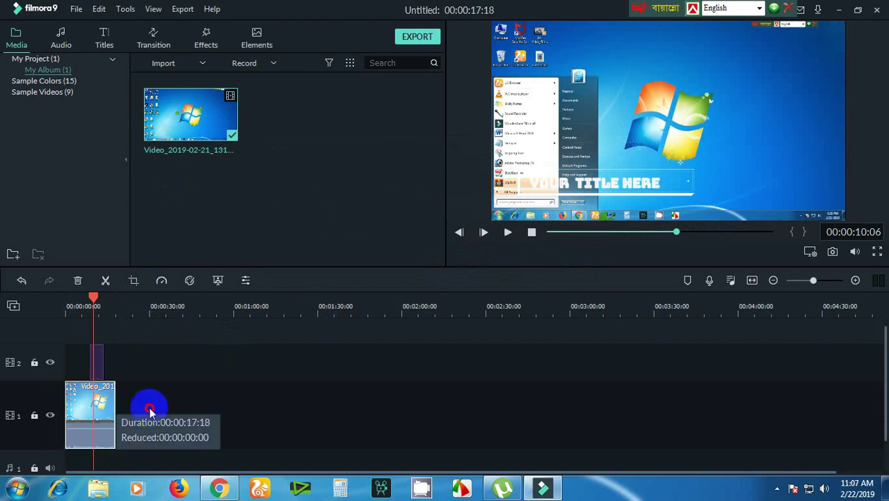
pyautogui.click(826, 281)
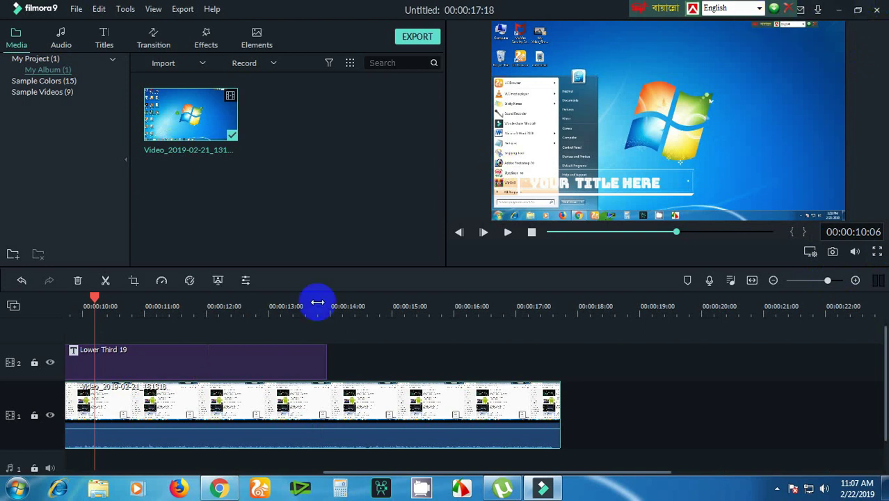
pyautogui.click(106, 356)
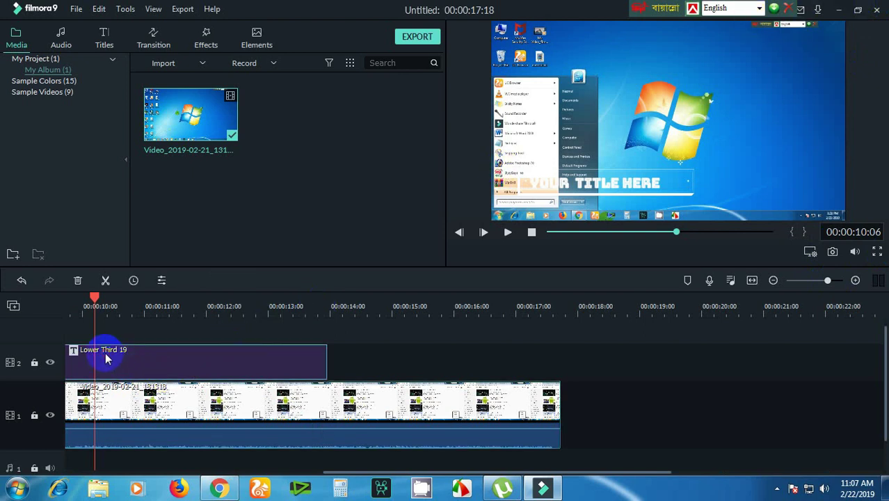
pyautogui.doubleClick(106, 358)
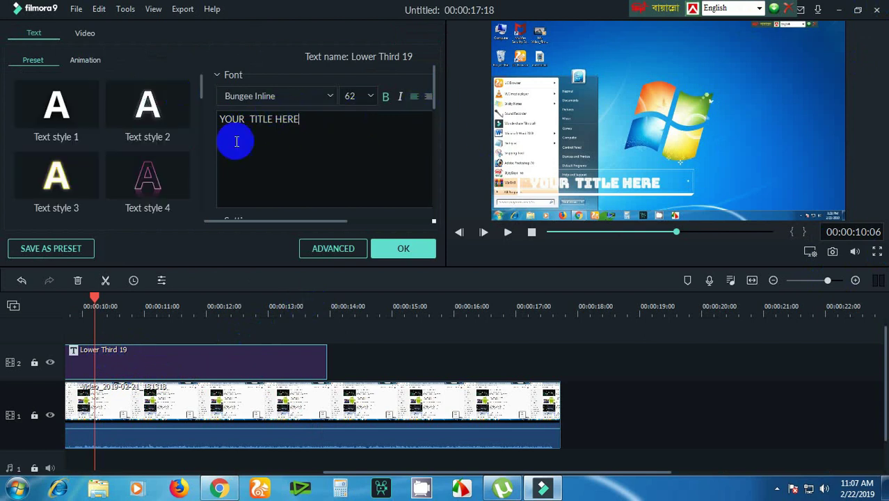
# Switch to Microsoft Word 2010 and set the font of the blank document to SutonnyMJ.
pyautogui.click(16, 488)
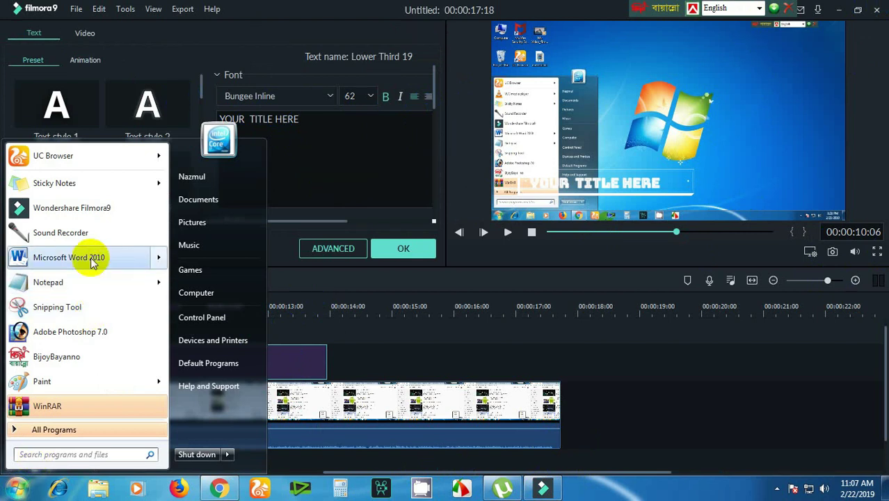
pyautogui.click(120, 254)
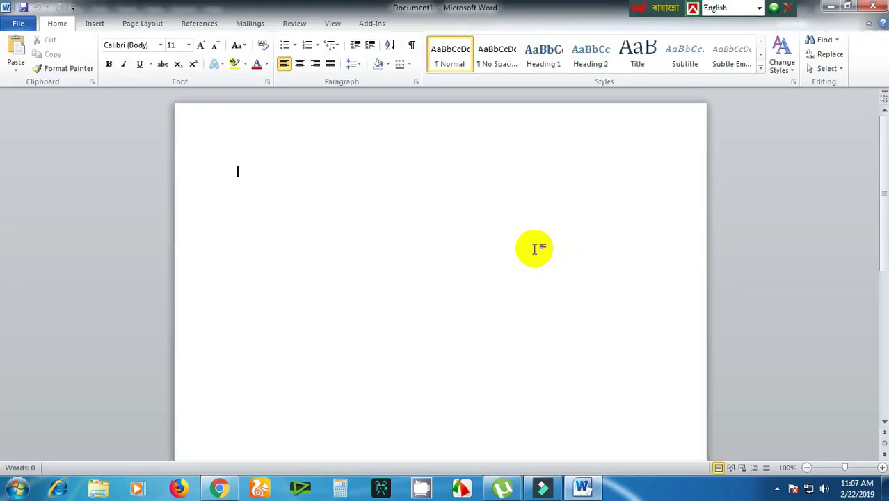
pyautogui.click(149, 45)
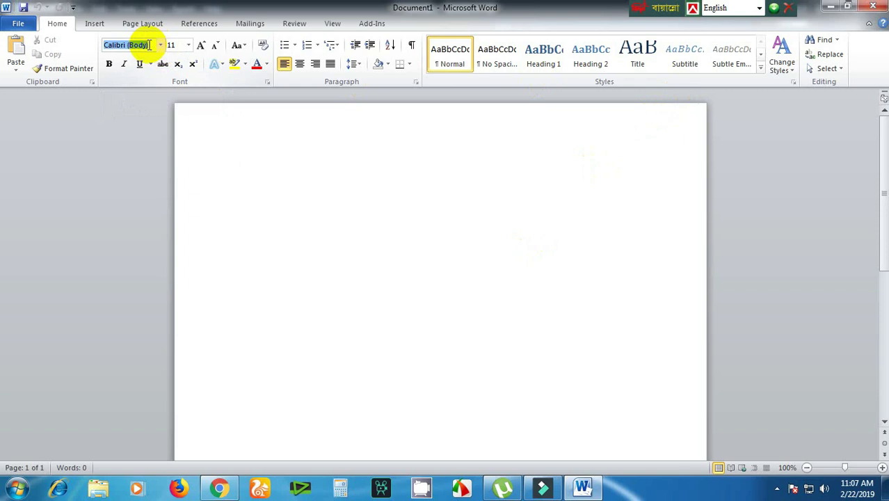
pyautogui.write('SutonnyMJ')
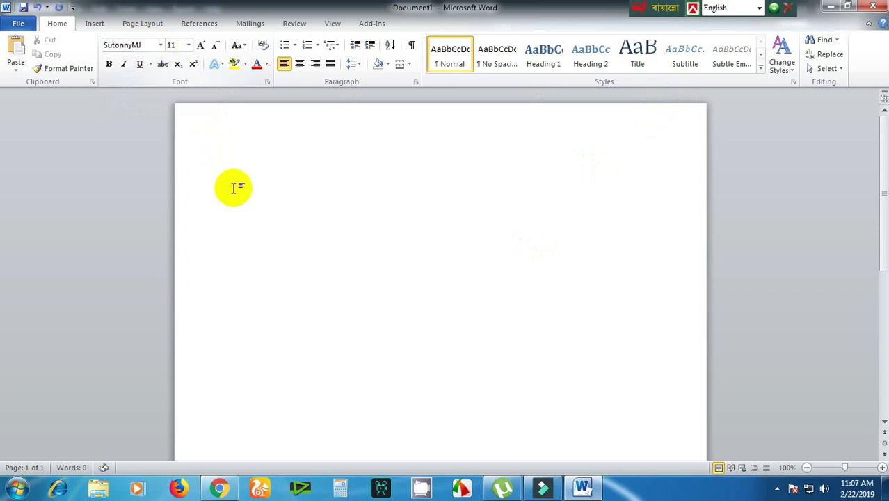
# Turn on the Bijoy Classic keyboard layout and write আমার সোনার বাংলা in the document.
pyautogui.click(243, 169)
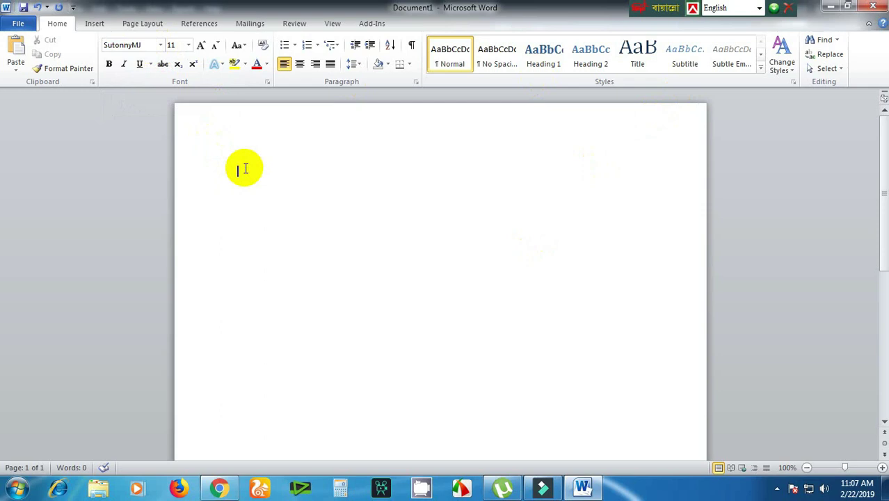
pyautogui.write('gZb')
pyautogui.hotkey('ctrl', 'alt', 'b')
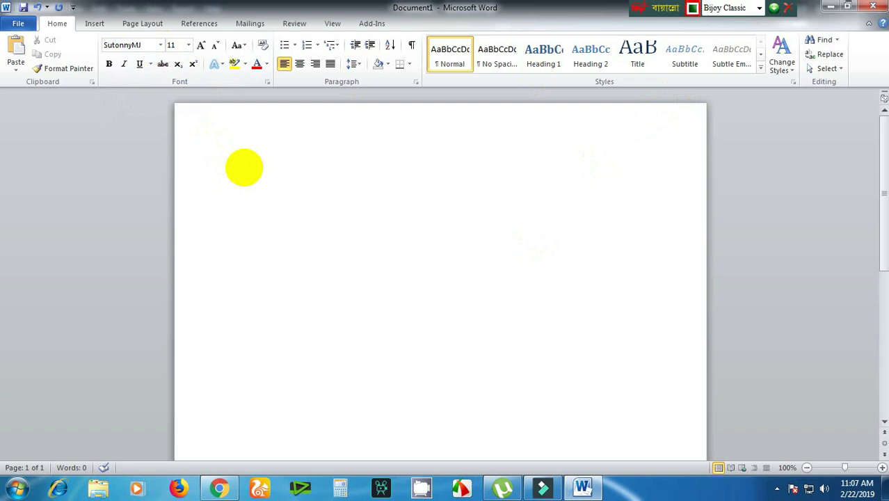
pyautogui.write('Avgvi ‡mvbvi evsjv')
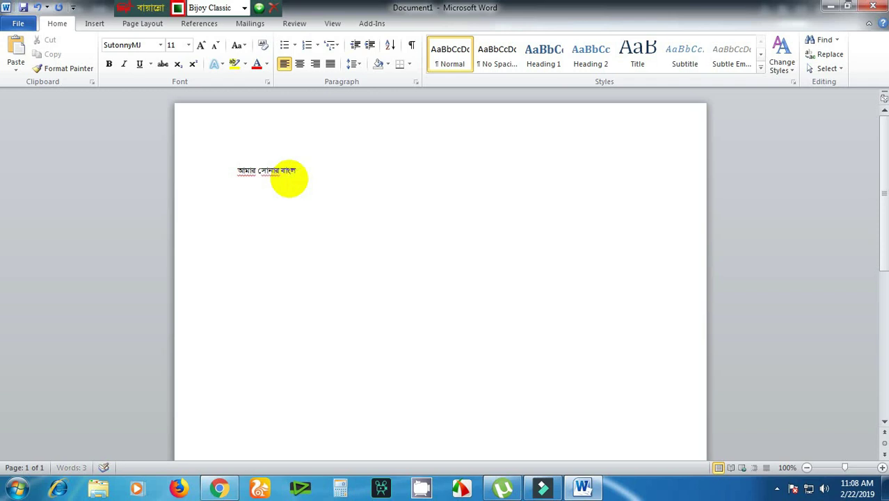
# Enlarge the Bangla line in the document to 40 pt.
pyautogui.tripleClick(291, 182)
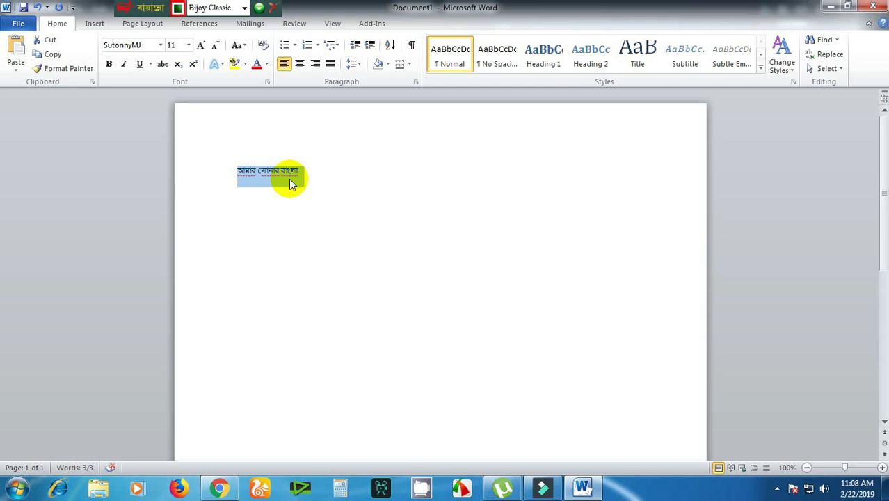
pyautogui.hotkey('ctrl', ']')
pyautogui.hotkey('ctrl', ']')
pyautogui.hotkey('ctrl', ']')
pyautogui.hotkey('ctrl', ']')
pyautogui.hotkey('ctrl', ']')
pyautogui.hotkey('ctrl', ']')
pyautogui.hotkey('ctrl', ']')
pyautogui.hotkey('ctrl', ']')
pyautogui.hotkey('ctrl', ']')
pyautogui.hotkey('ctrl', ']')
pyautogui.hotkey('ctrl', ']')
pyautogui.hotkey('ctrl', ']')
pyautogui.hotkey('ctrl', ']')
pyautogui.hotkey('ctrl', ']')
pyautogui.hotkey('ctrl', ']')
pyautogui.hotkey('ctrl', ']')
pyautogui.hotkey('ctrl', ']')
pyautogui.hotkey('ctrl', ']')
pyautogui.hotkey('ctrl', ']')
pyautogui.hotkey('ctrl', ']')
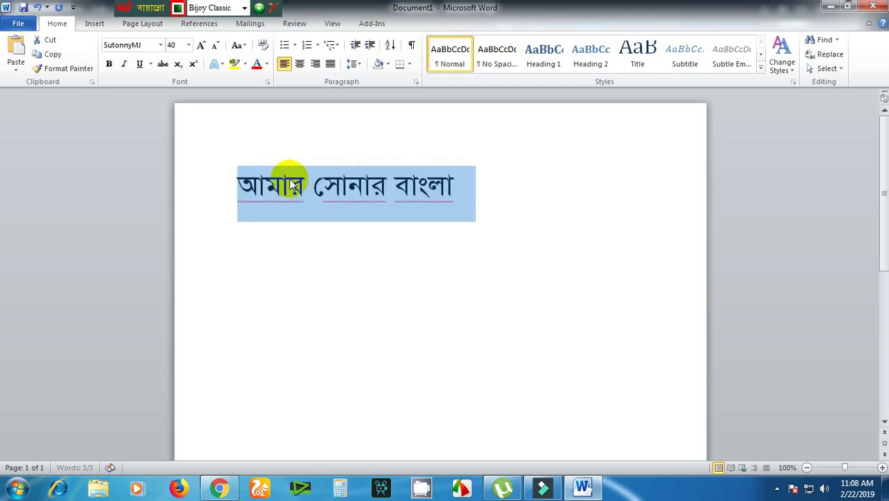
# Copy the Bangla line from Word and paste it over YOUR TITLE HERE in Filmora9, as Avgvi †mvbvi evsjv.
pyautogui.click(486, 169)
pyautogui.click(168, 178)
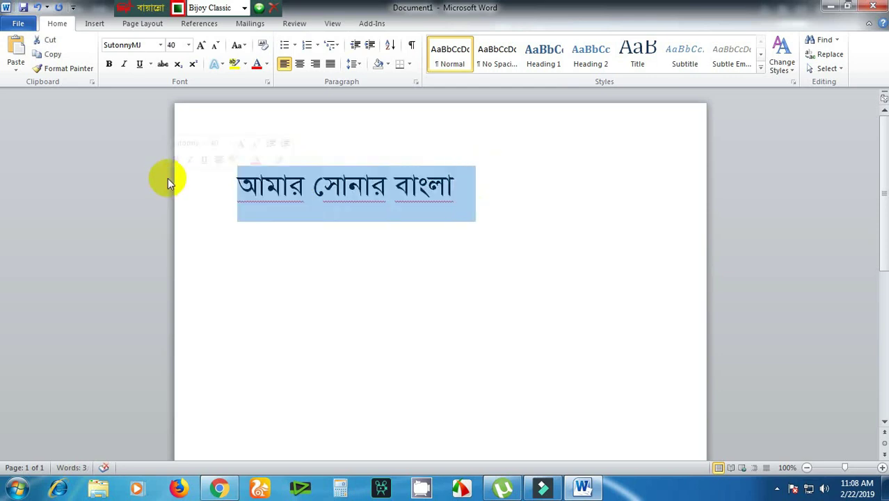
pyautogui.click(558, 492)
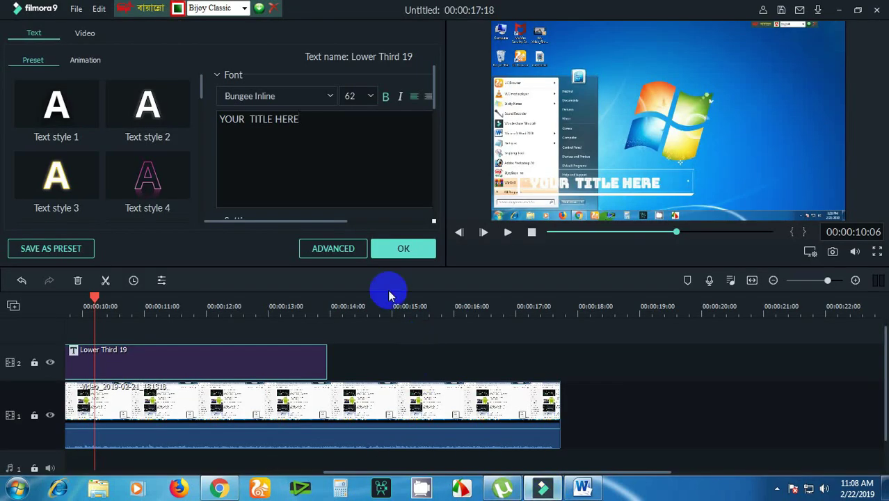
pyautogui.moveTo(221, 119); pyautogui.dragTo(247, 160)
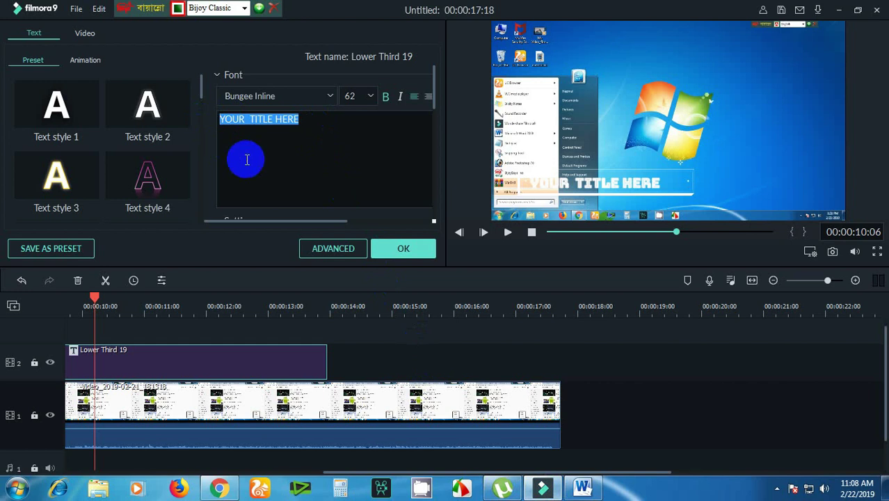
pyautogui.write('Avgvi †mvbvi evsjv')
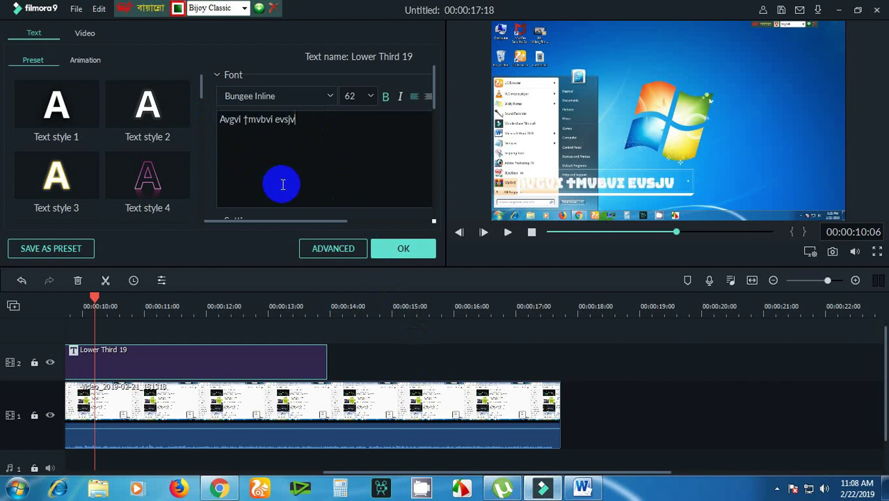
# Set the title text's font to BurigangaSushreeMJ.
pyautogui.click(330, 98)
pyautogui.scroll(-3, 338, 187)
pyautogui.scroll(-1, 307, 200)
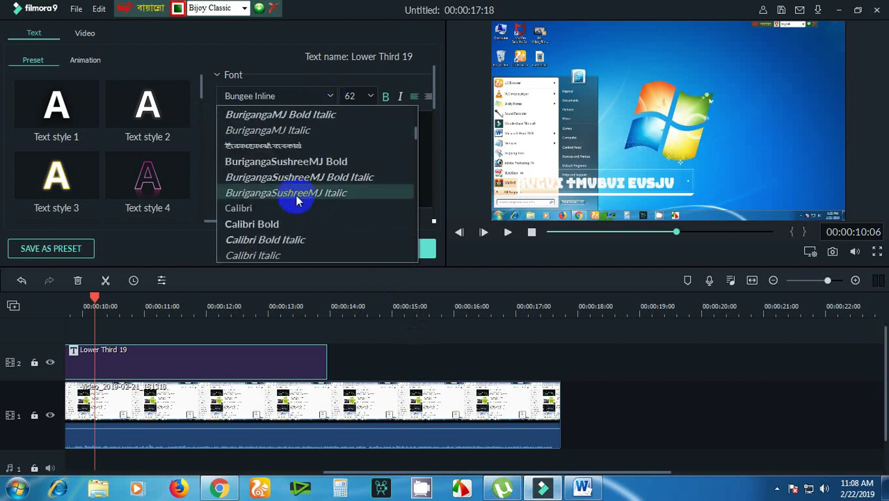
pyautogui.click(287, 145)
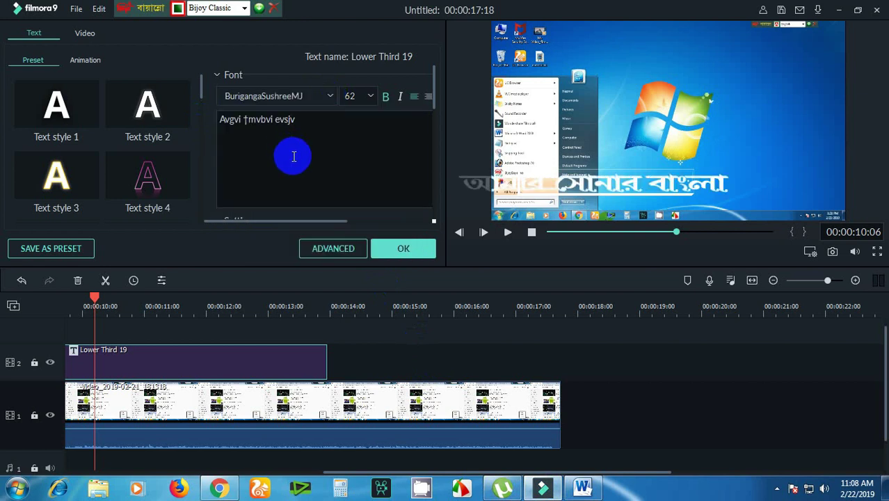
# Change the title text's font to ChandrabatiSushreeMJ.
pyautogui.click(322, 99)
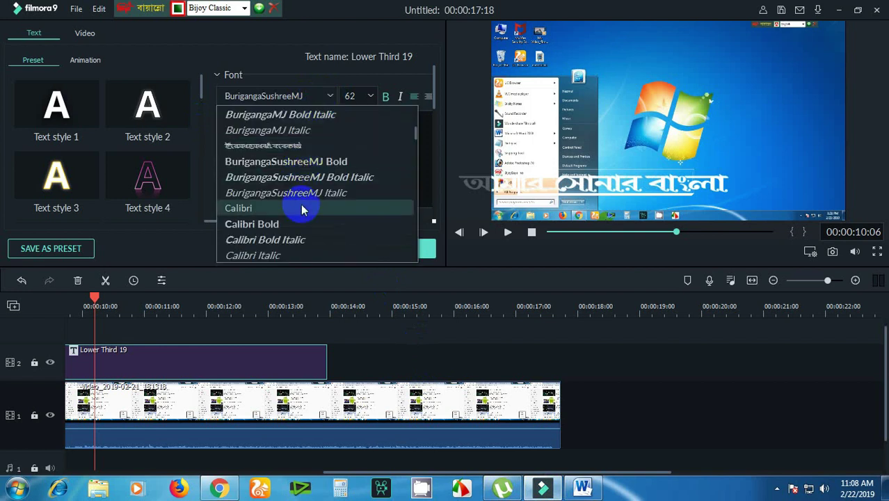
pyautogui.scroll(-6, 298, 208)
pyautogui.scroll(-4, 299, 240)
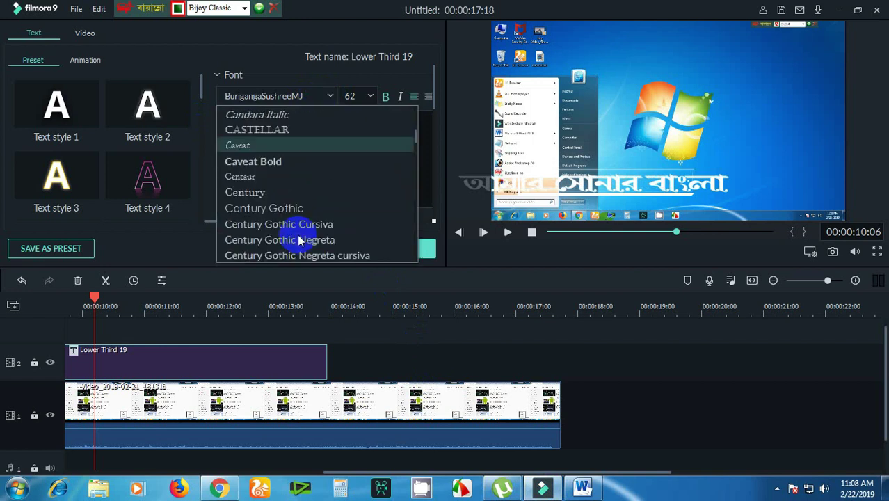
pyautogui.scroll(-3, 299, 248)
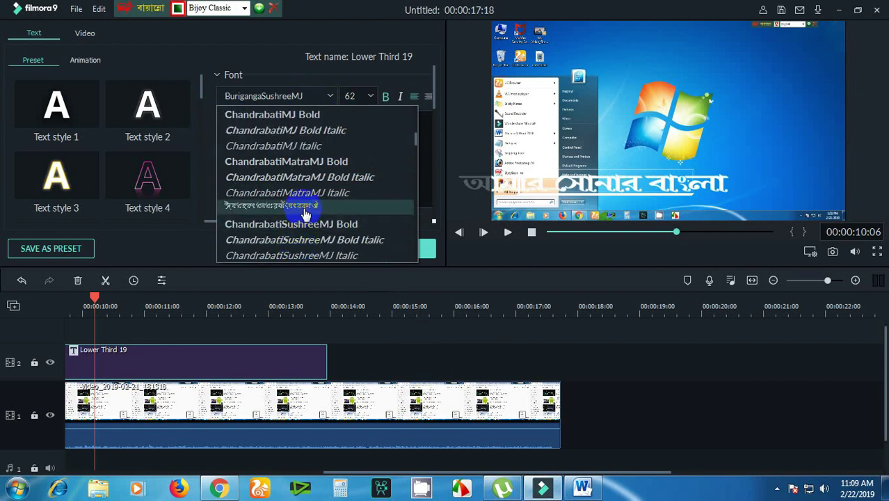
pyautogui.click(304, 212)
# Change the title text's font to ChondanaMJ.
pyautogui.click(327, 98)
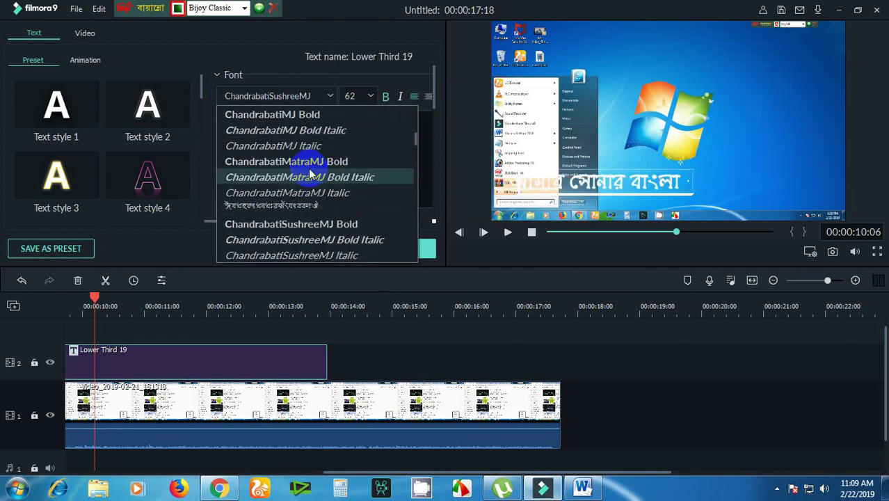
pyautogui.scroll(-5, 306, 209)
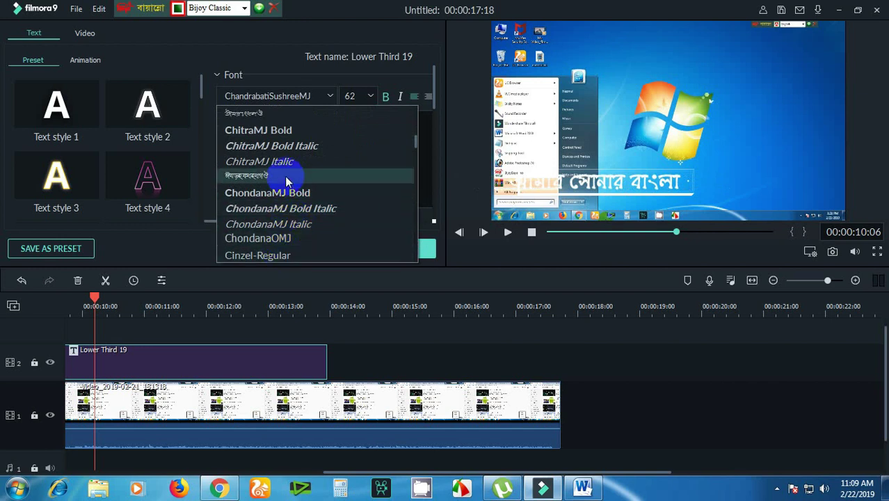
pyautogui.click(285, 177)
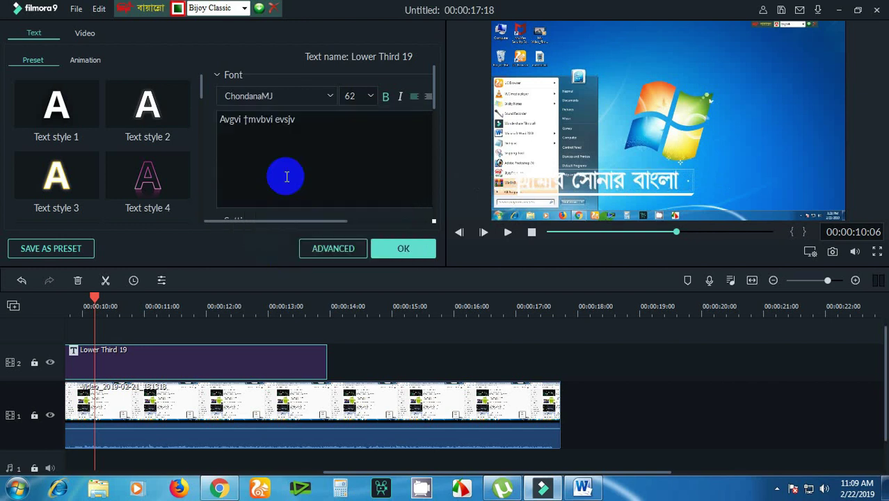
pyautogui.click(327, 96)
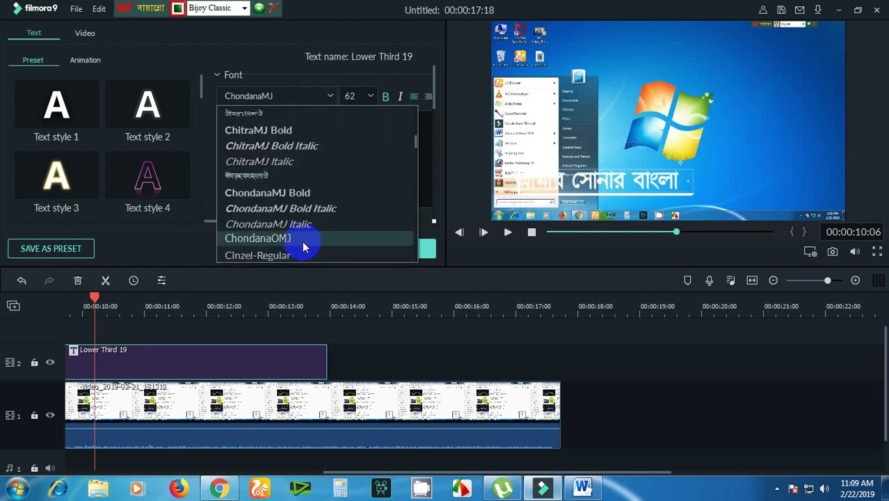
pyautogui.click(294, 176)
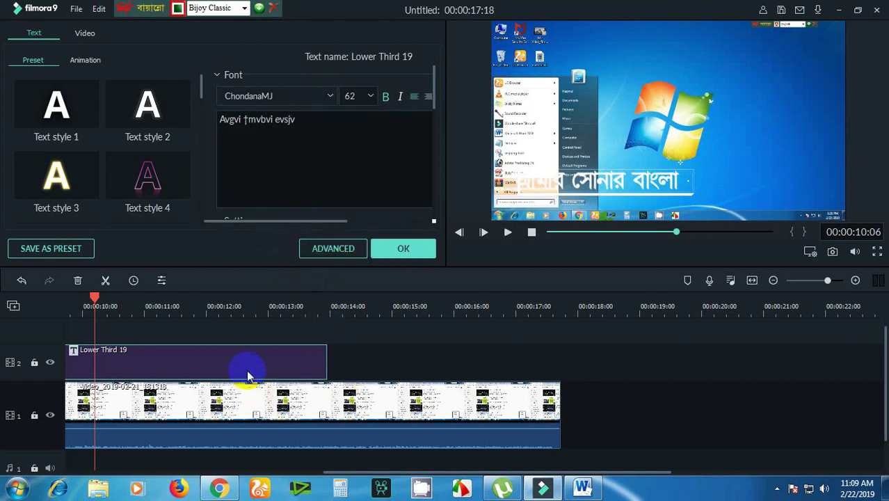
# Move the Lower Third 19 clip to start just after the 10-second mark and preview it from 00:00:09:02.
pyautogui.moveTo(307, 360); pyautogui.dragTo(323, 362)
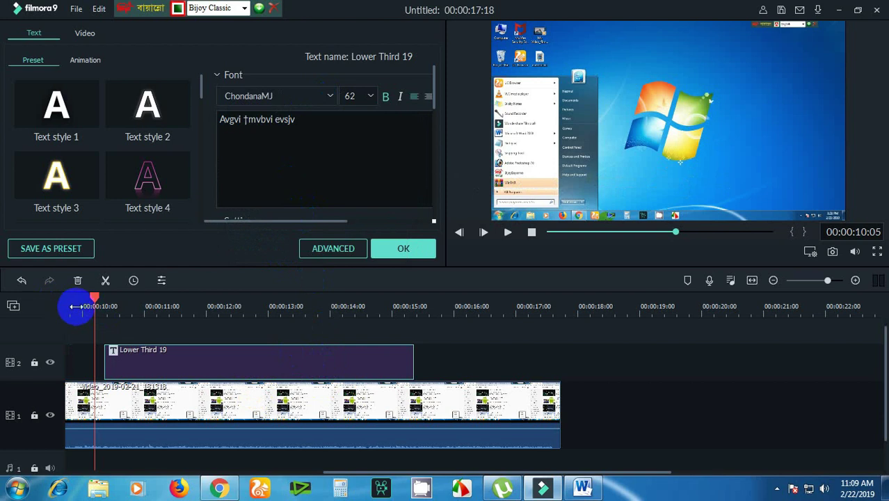
pyautogui.moveTo(94, 299); pyautogui.dragTo(67, 306)
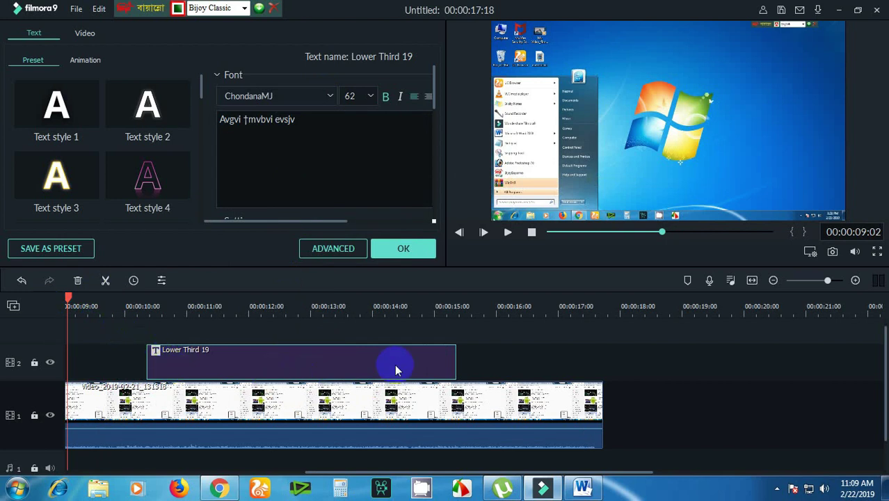
pyautogui.moveTo(424, 415); pyautogui.dragTo(219, 363)
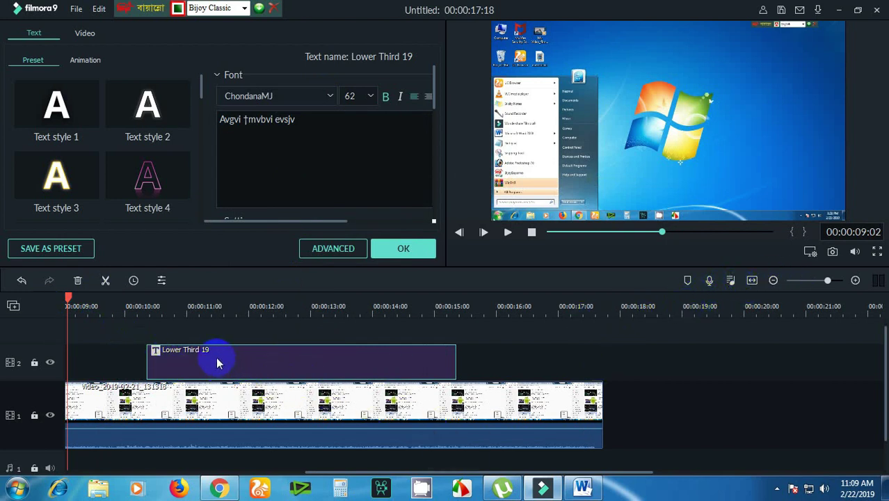
pyautogui.press('space')
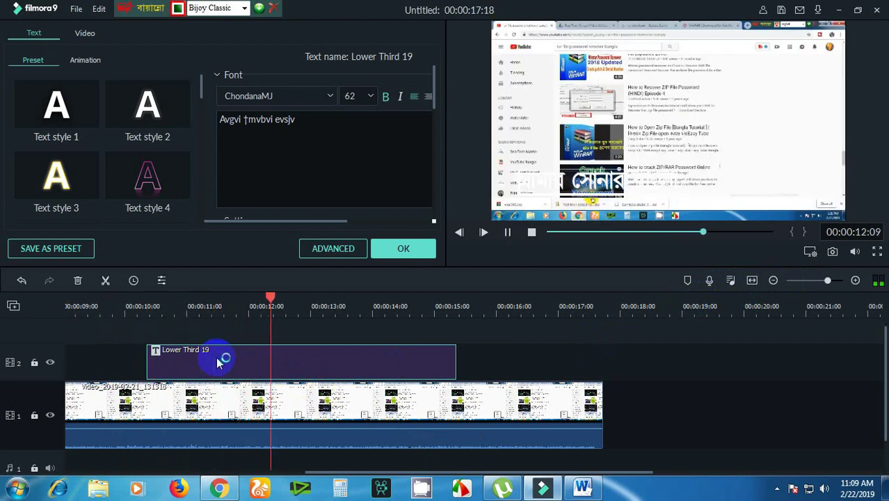
pyautogui.click(238, 397)
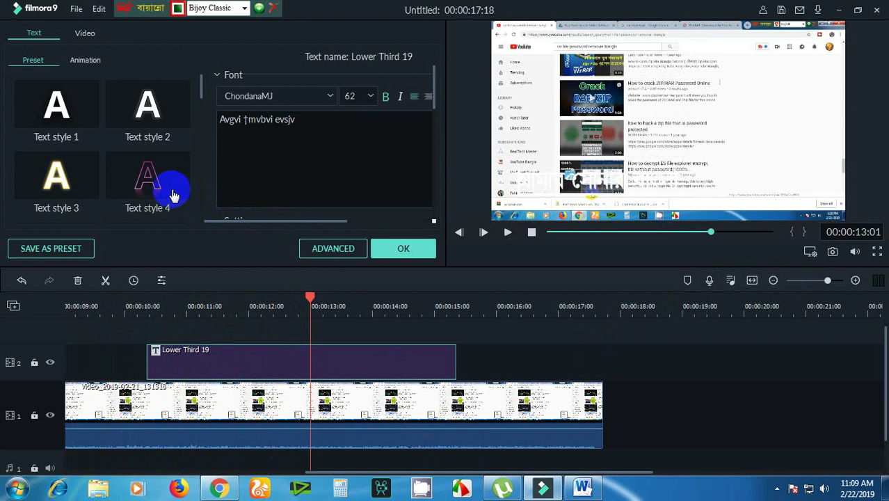
# Try dark red and dark teal as the text color of the Lower Third 19 title.
pyautogui.scroll(-4, 317, 163)
pyautogui.scroll(1, 328, 174)
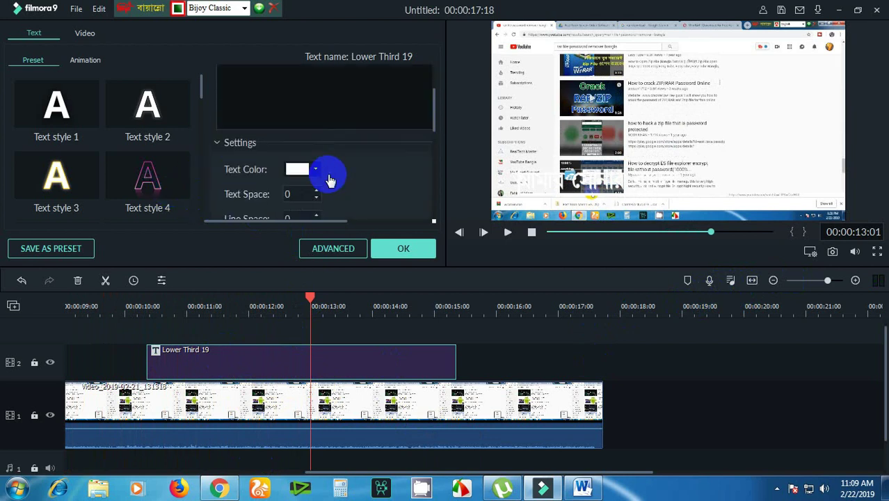
pyautogui.click(290, 169)
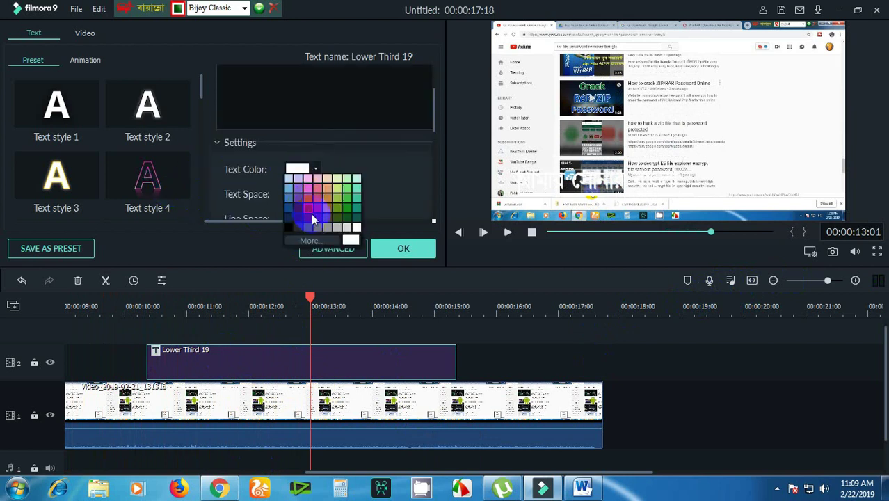
pyautogui.click(316, 217)
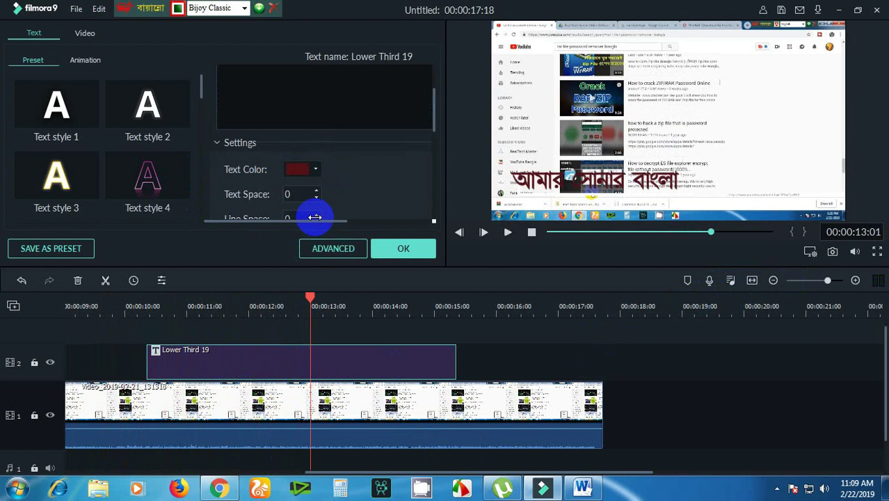
pyautogui.click(292, 171)
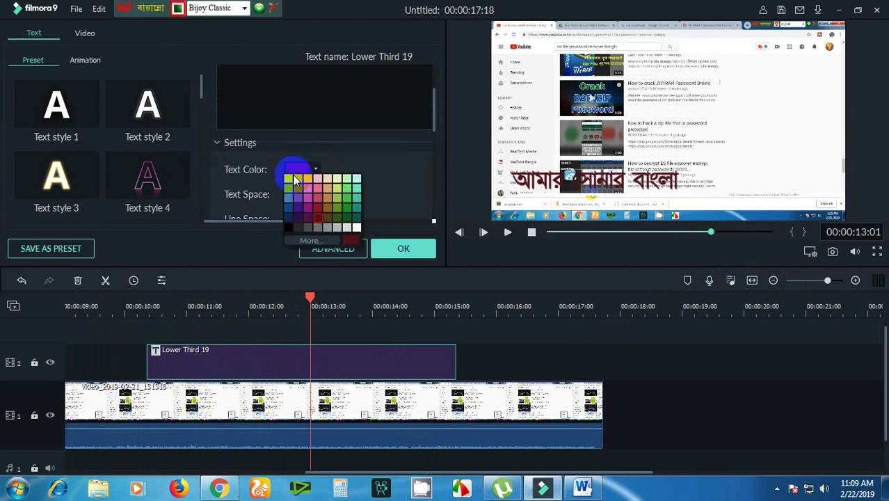
pyautogui.click(349, 210)
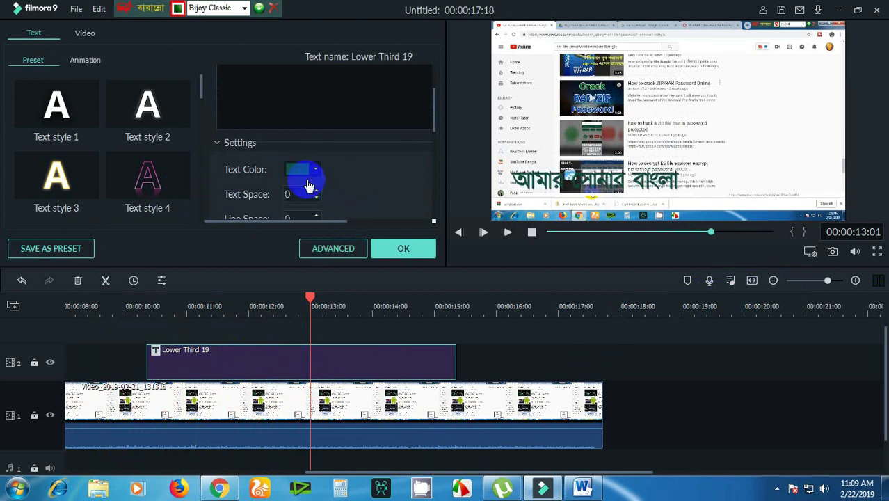
# Set the title's text color to medium teal green and play the timeline from just before the title clip until past its end.
pyautogui.click(303, 174)
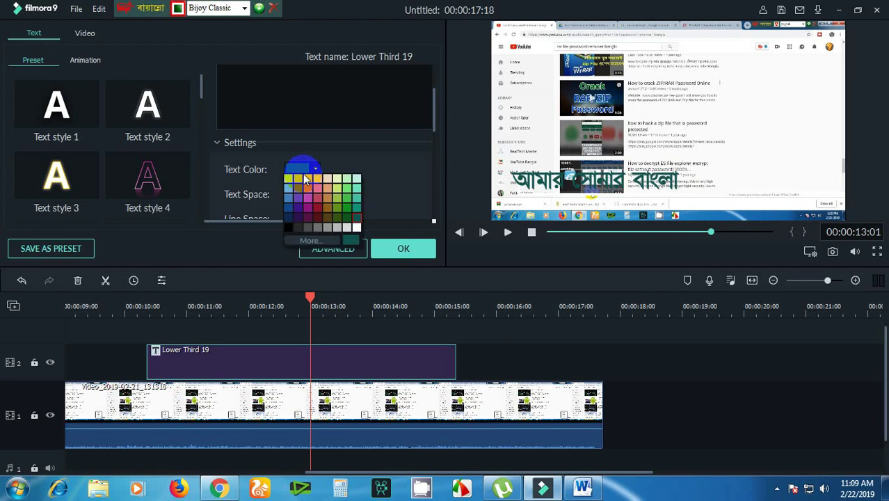
pyautogui.click(357, 211)
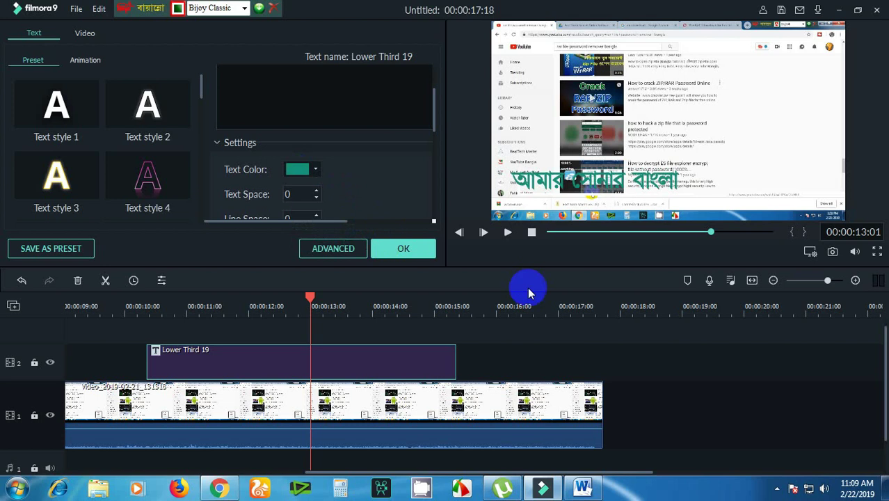
pyautogui.moveTo(312, 298); pyautogui.dragTo(108, 340)
pyautogui.press('space')
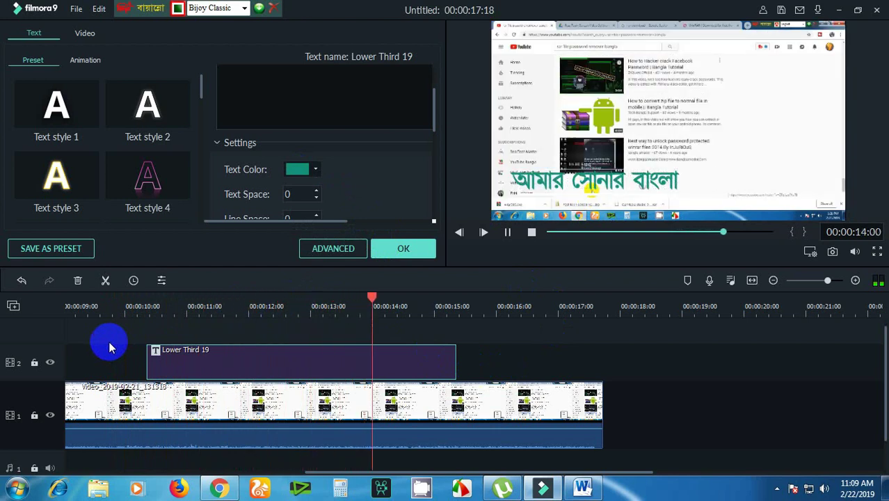
pyautogui.press('space')
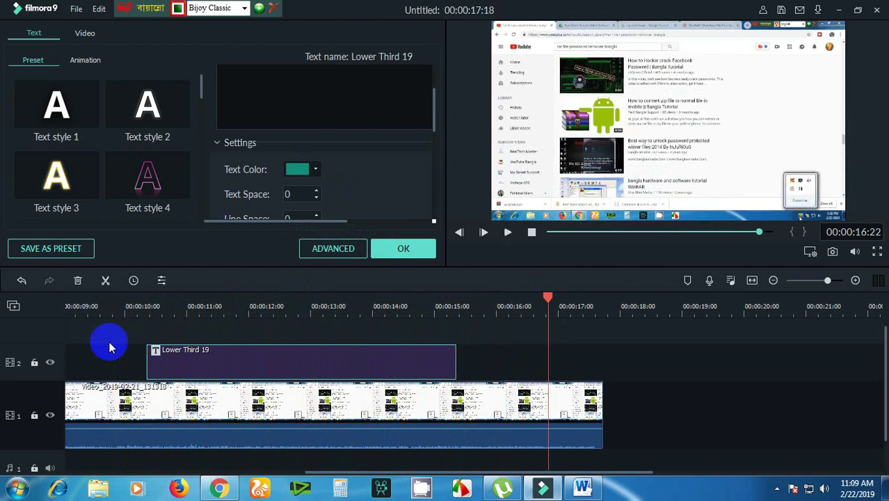